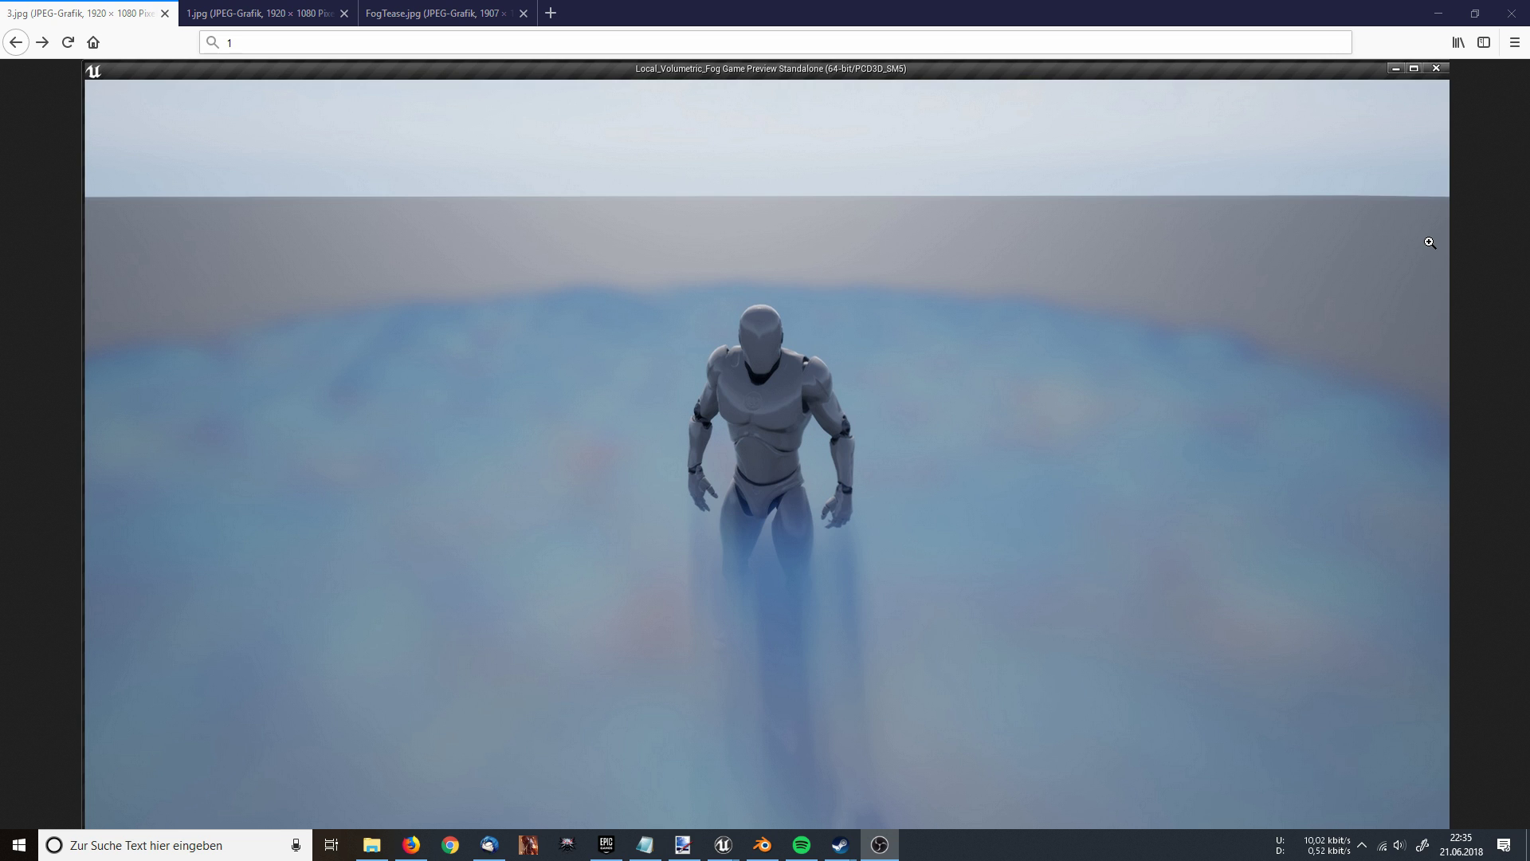
Step: View the example images of the volumetric fog in the other open browser tabs
left_click(328, 16)
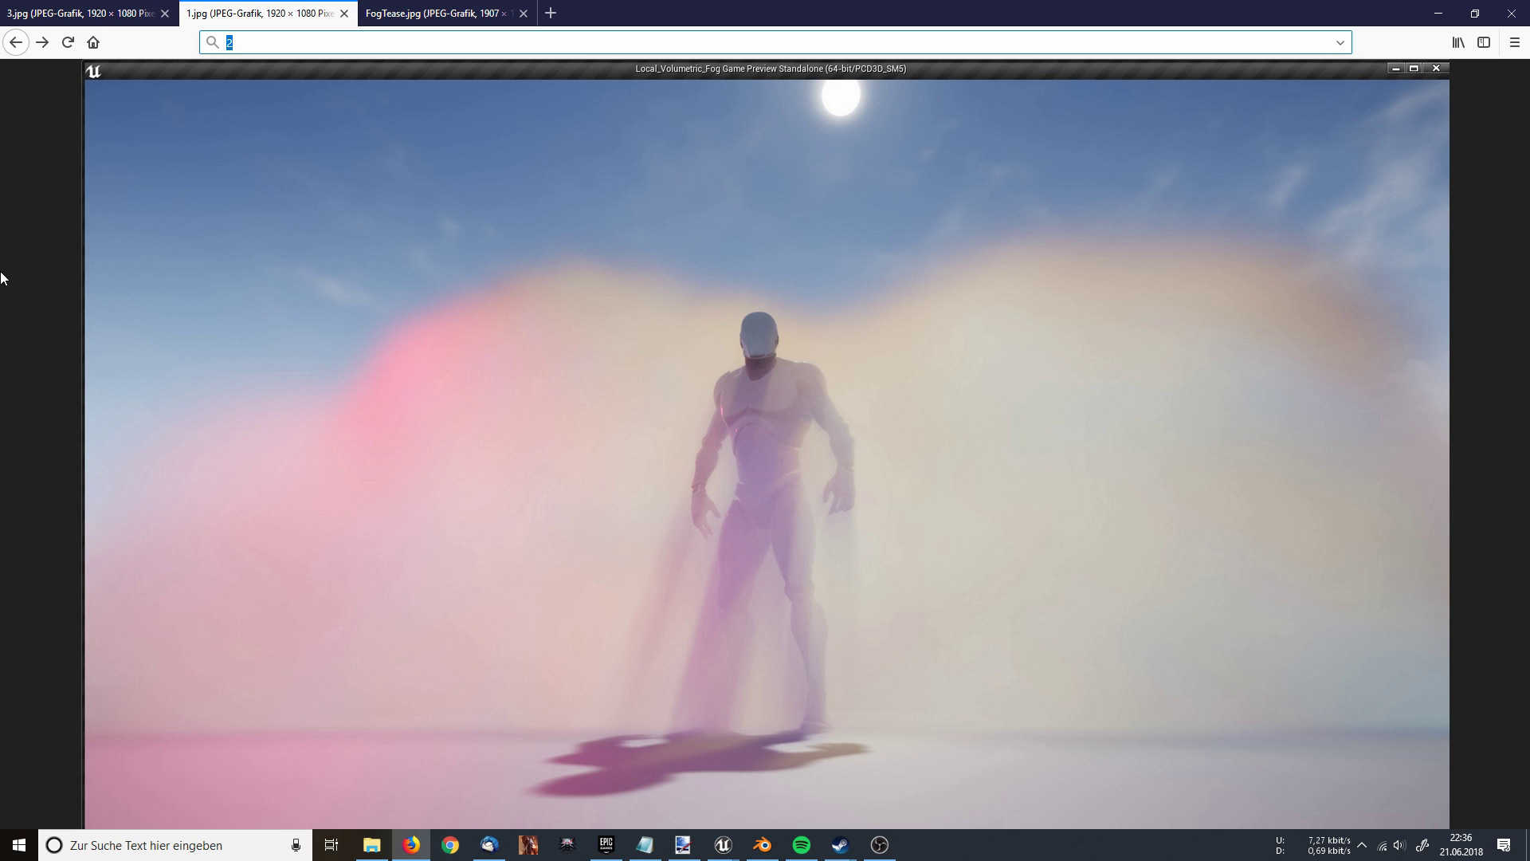
left_click(412, 5)
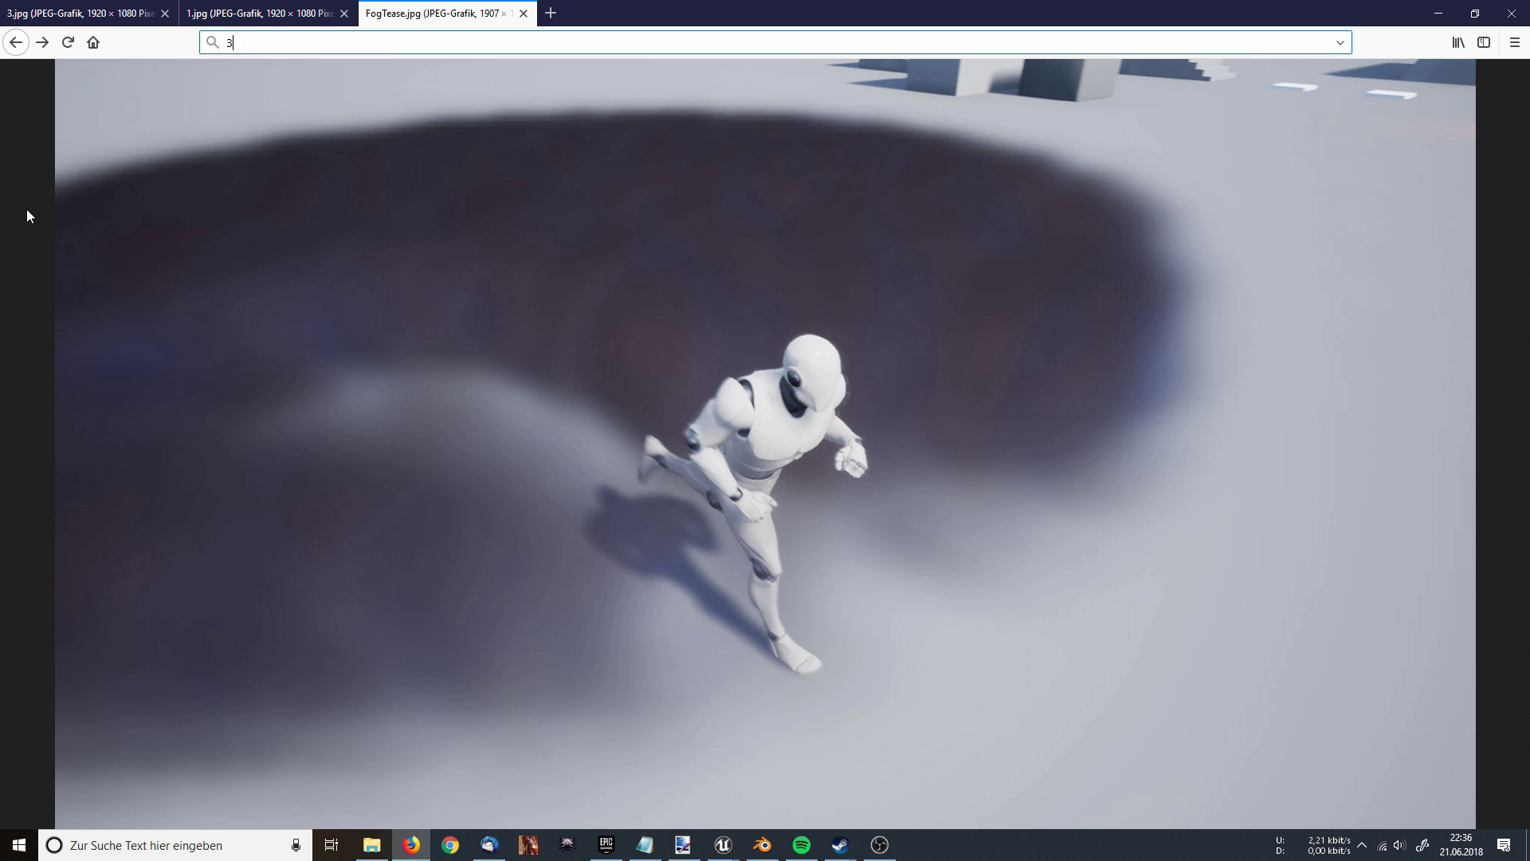
key("ctrl+Tab")
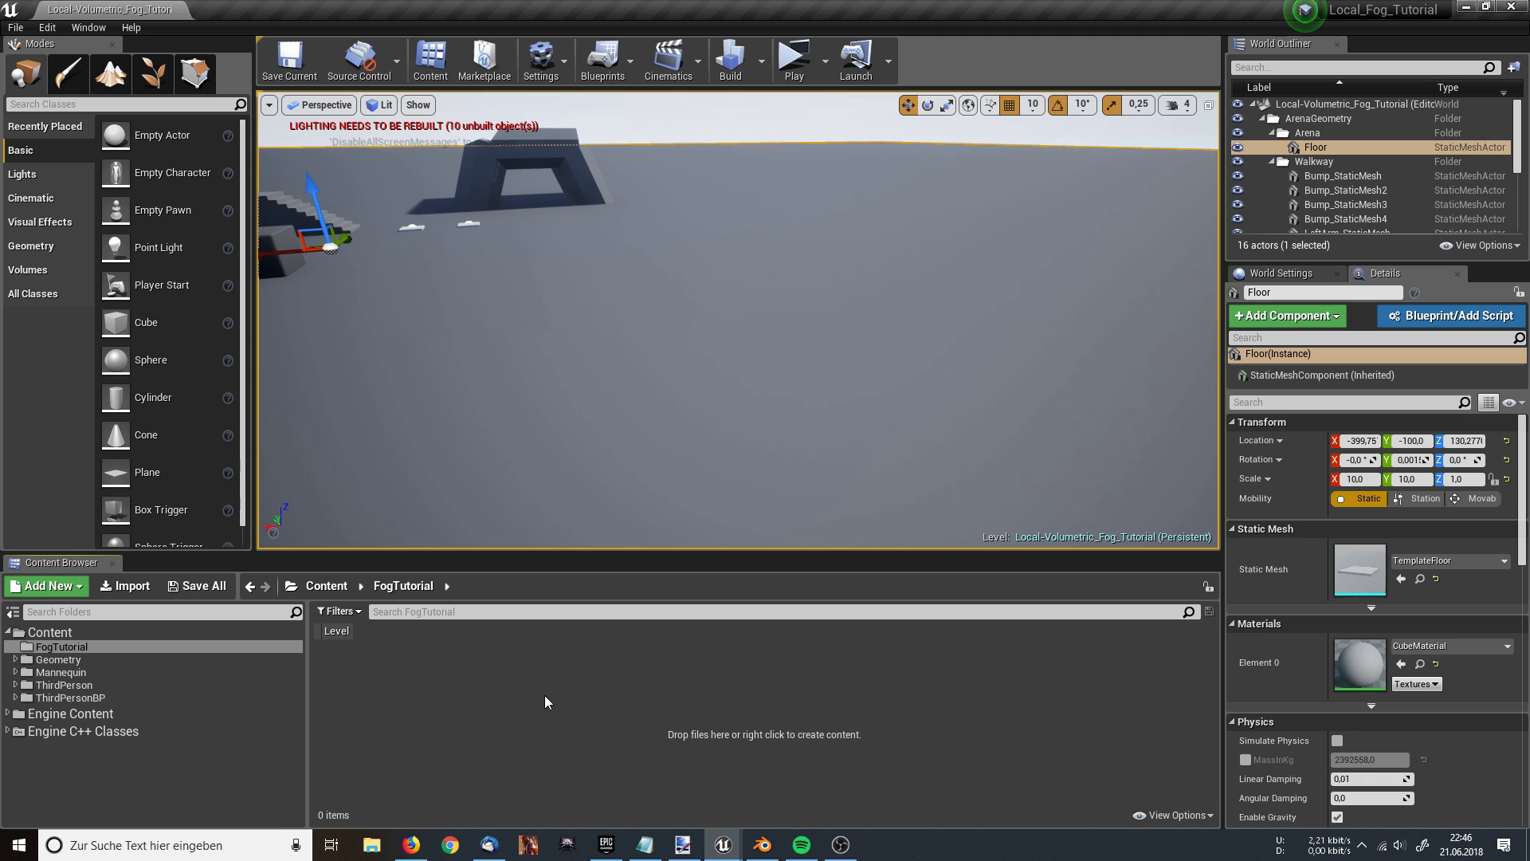
Step: Create a new material named LocalFog in the FogTutorial folder
right_click(545, 695)
left_click(627, 433)
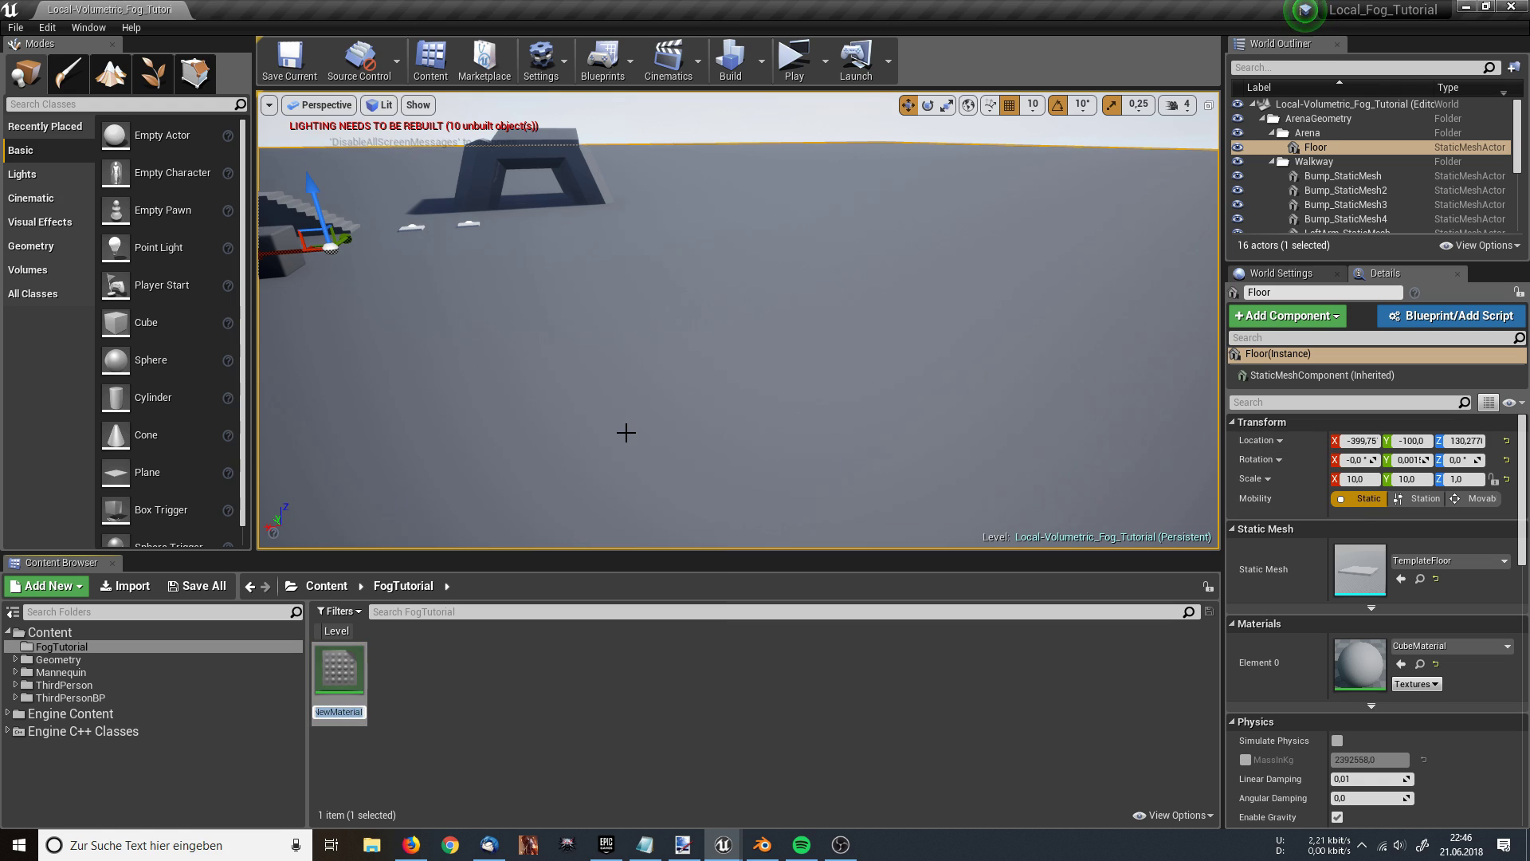
type("LocalFog")
key("Return")
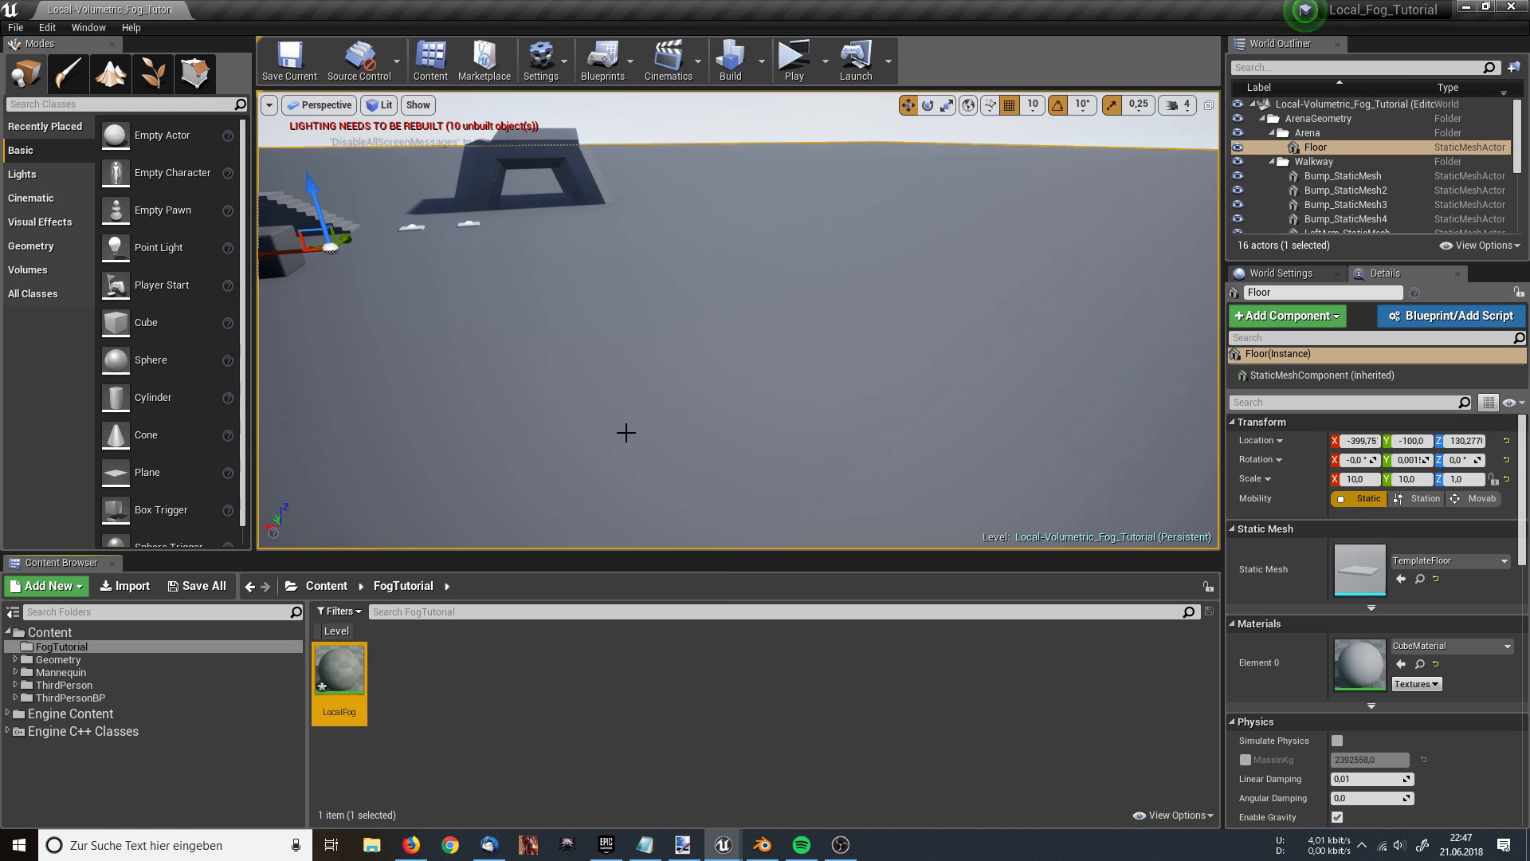
Step: Create a material instance from the LocalFog material, keeping the default name
right_click(336, 663)
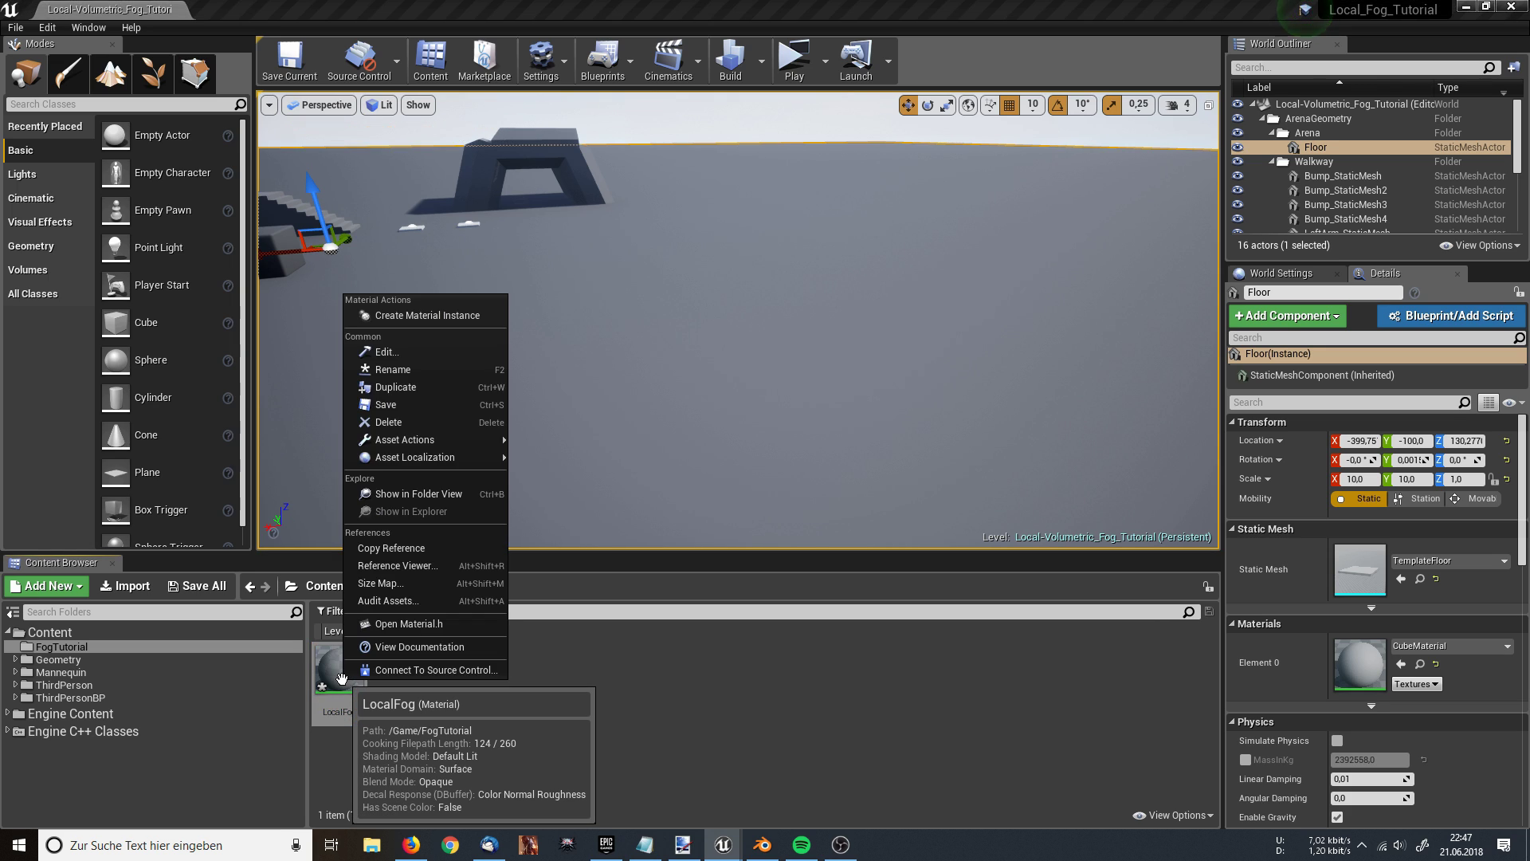
left_click(414, 315)
key("Return")
Step: Open the LocalFog material and set its material domain to Volume and its blend mode to Additive
left_click(347, 671)
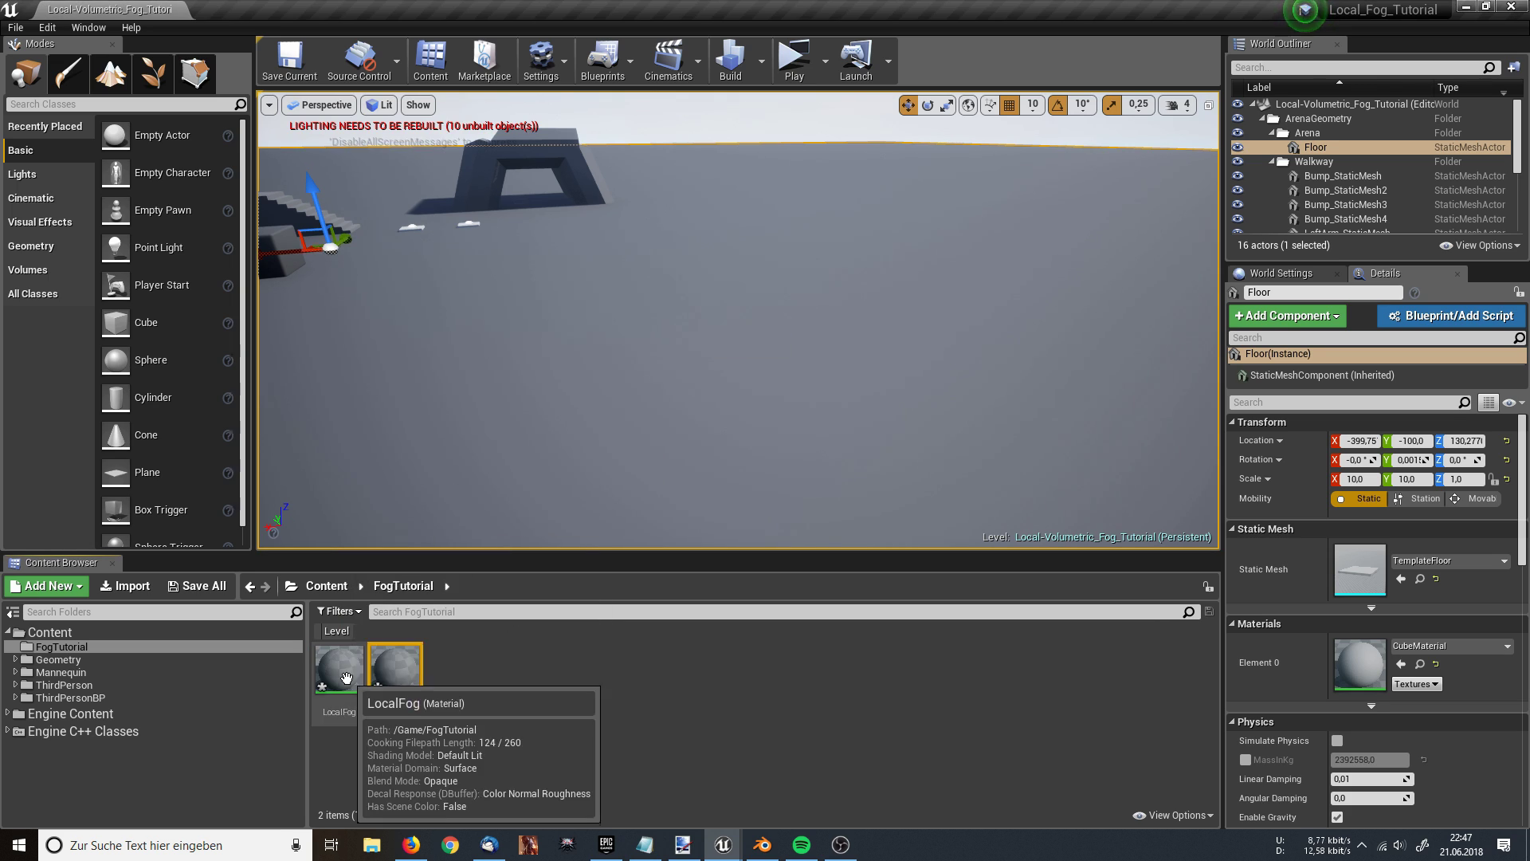
double_click(348, 671)
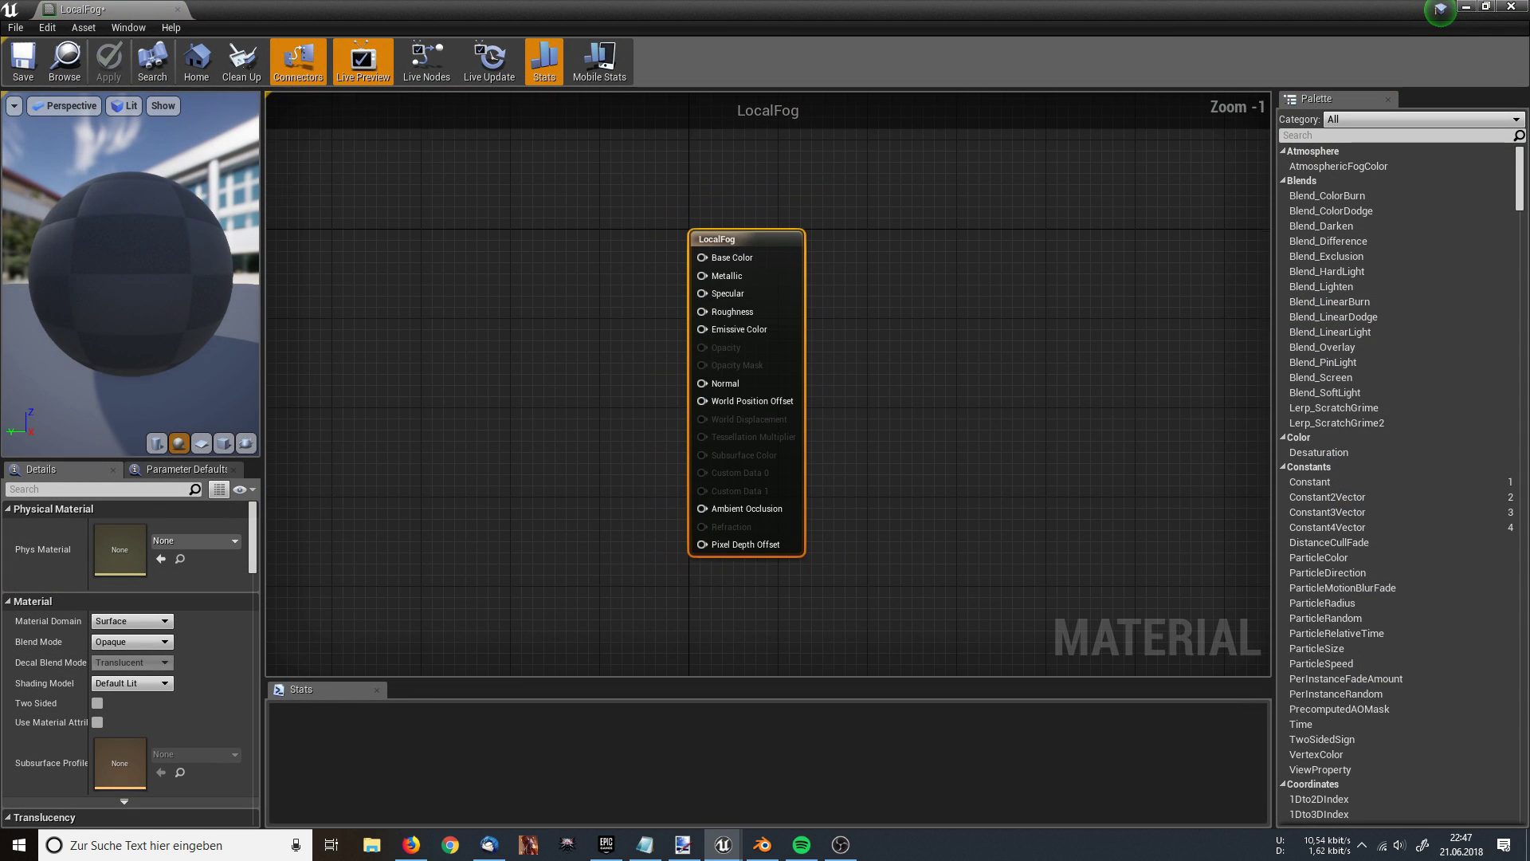
left_click(151, 623)
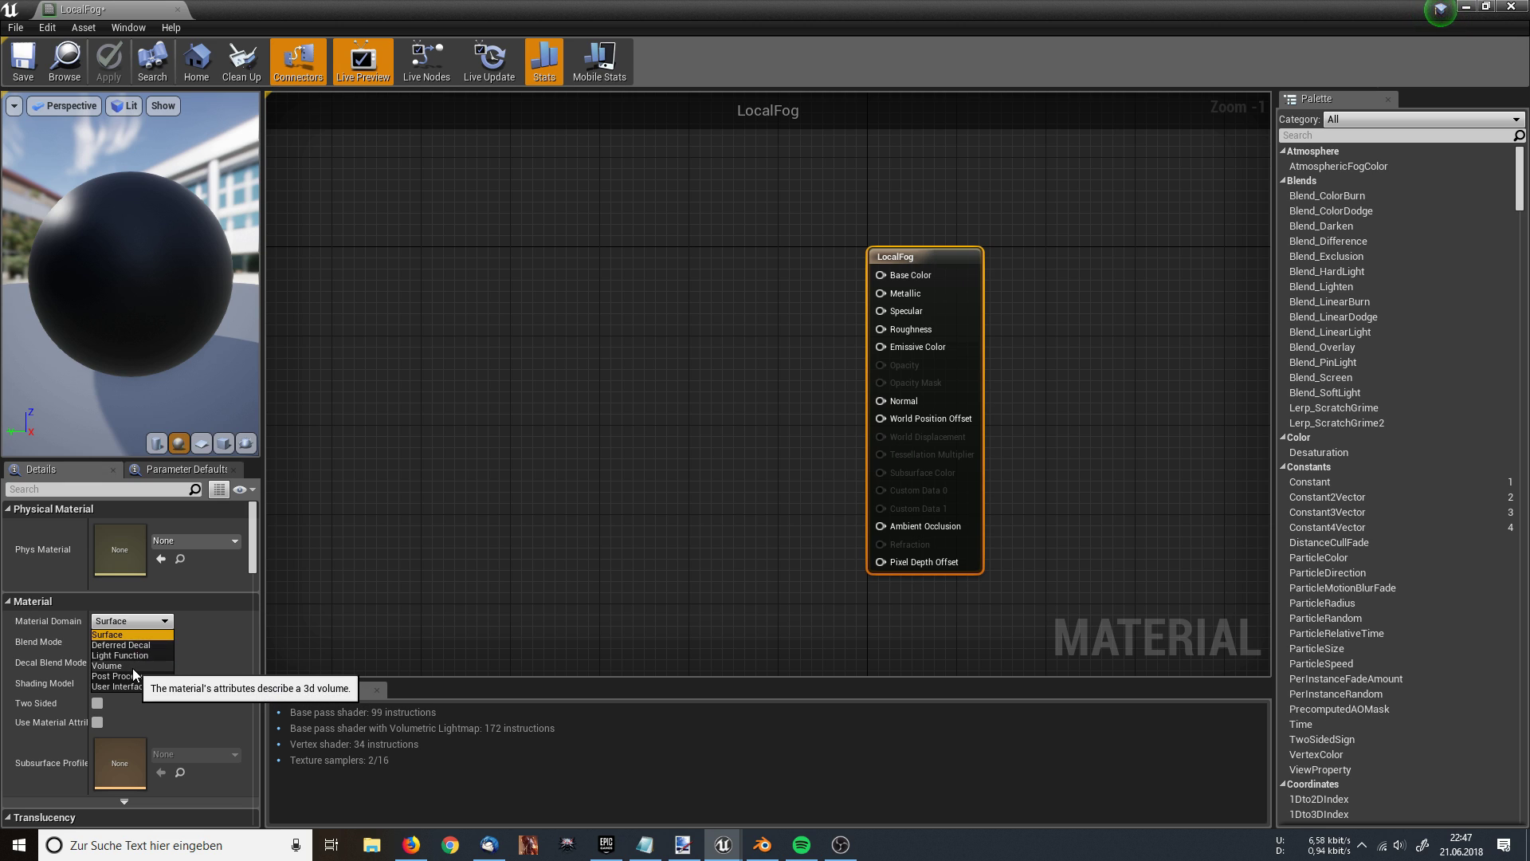
left_click(132, 668)
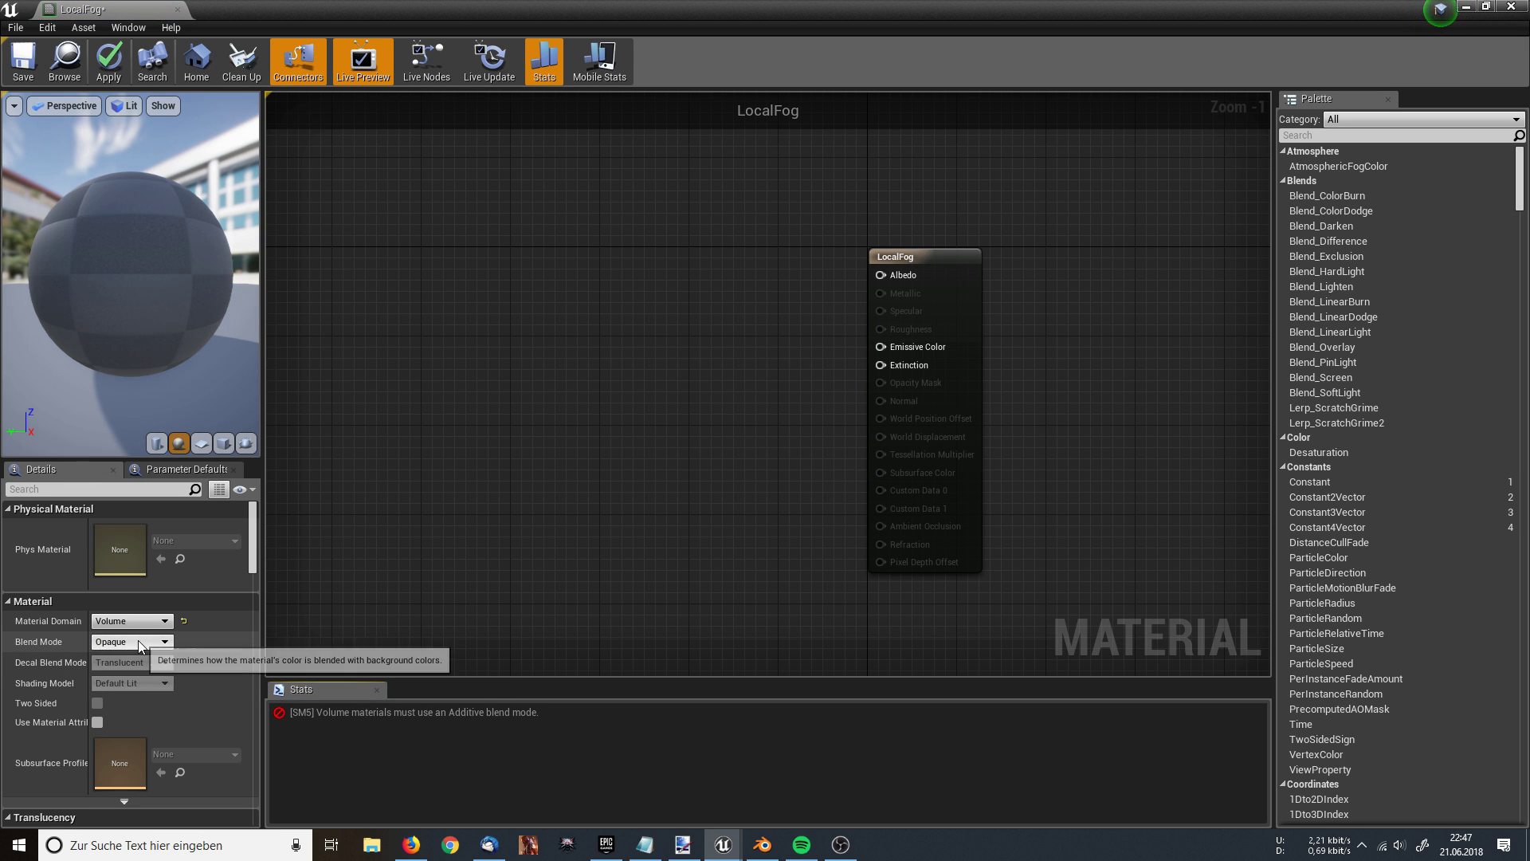
left_click(129, 641)
left_click(127, 686)
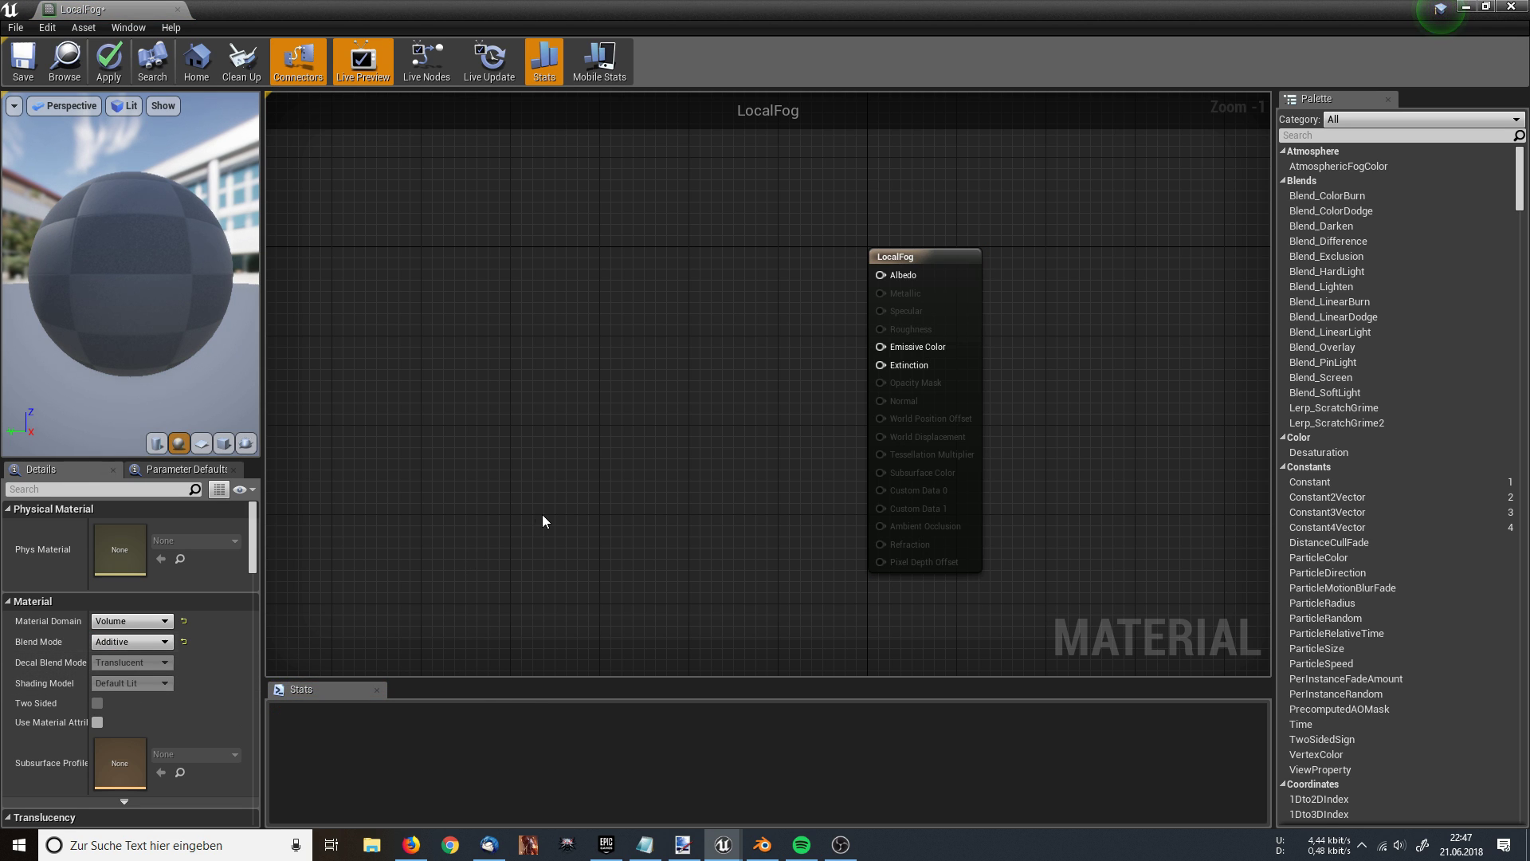
Step: Add a SphereMask node to the material graph, beside the LocalFog output node
right_click(596, 451)
type("spheremask")
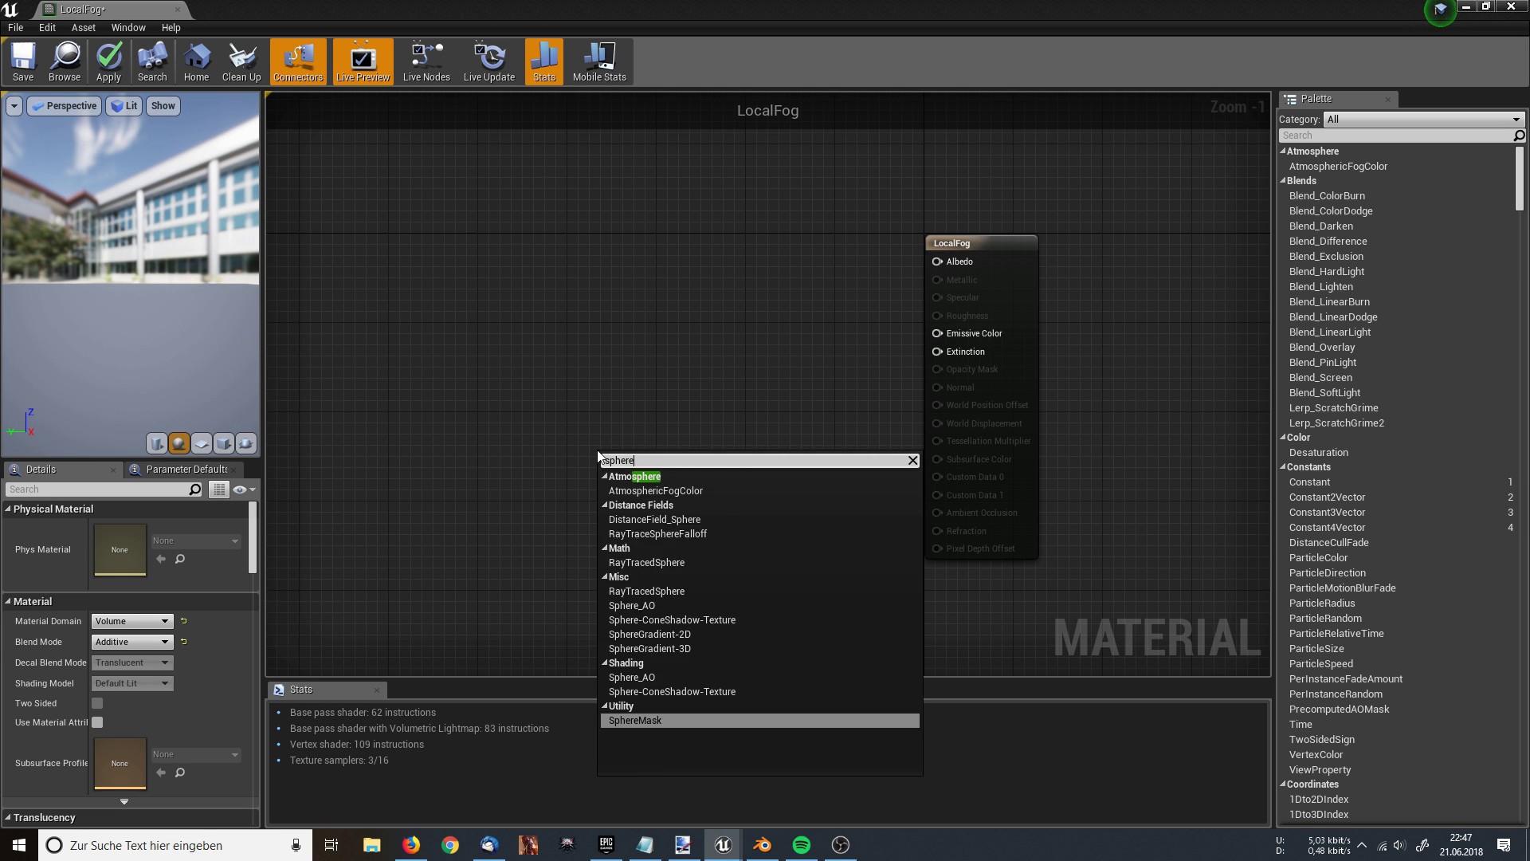
key("Return")
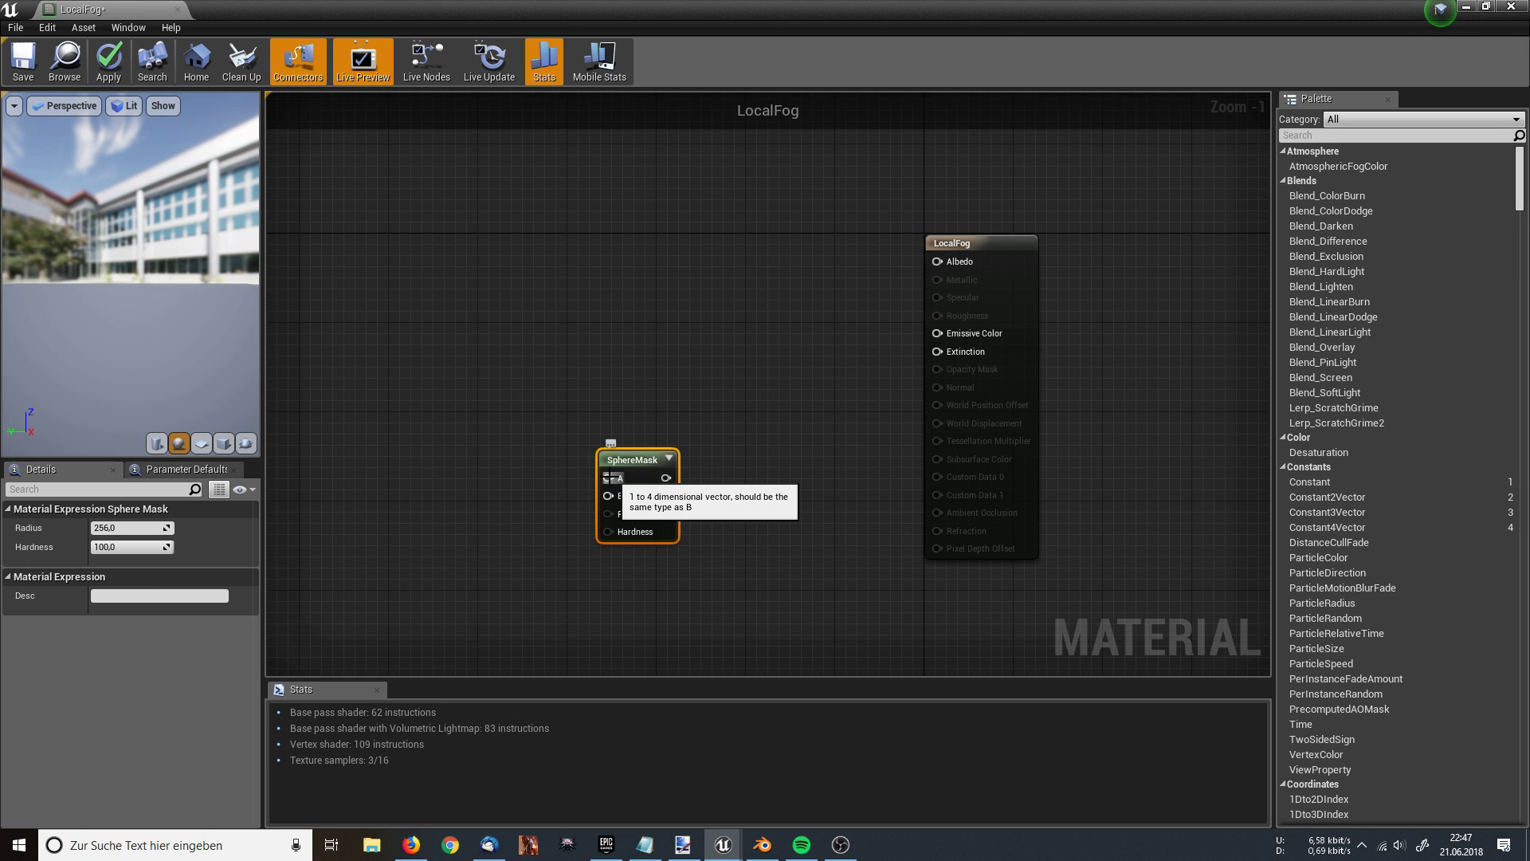
Step: Feed the SphereMask's A input with an Absolute World Position node and its B input with a Particle Position node
left_click_drag(608, 478, 420, 405)
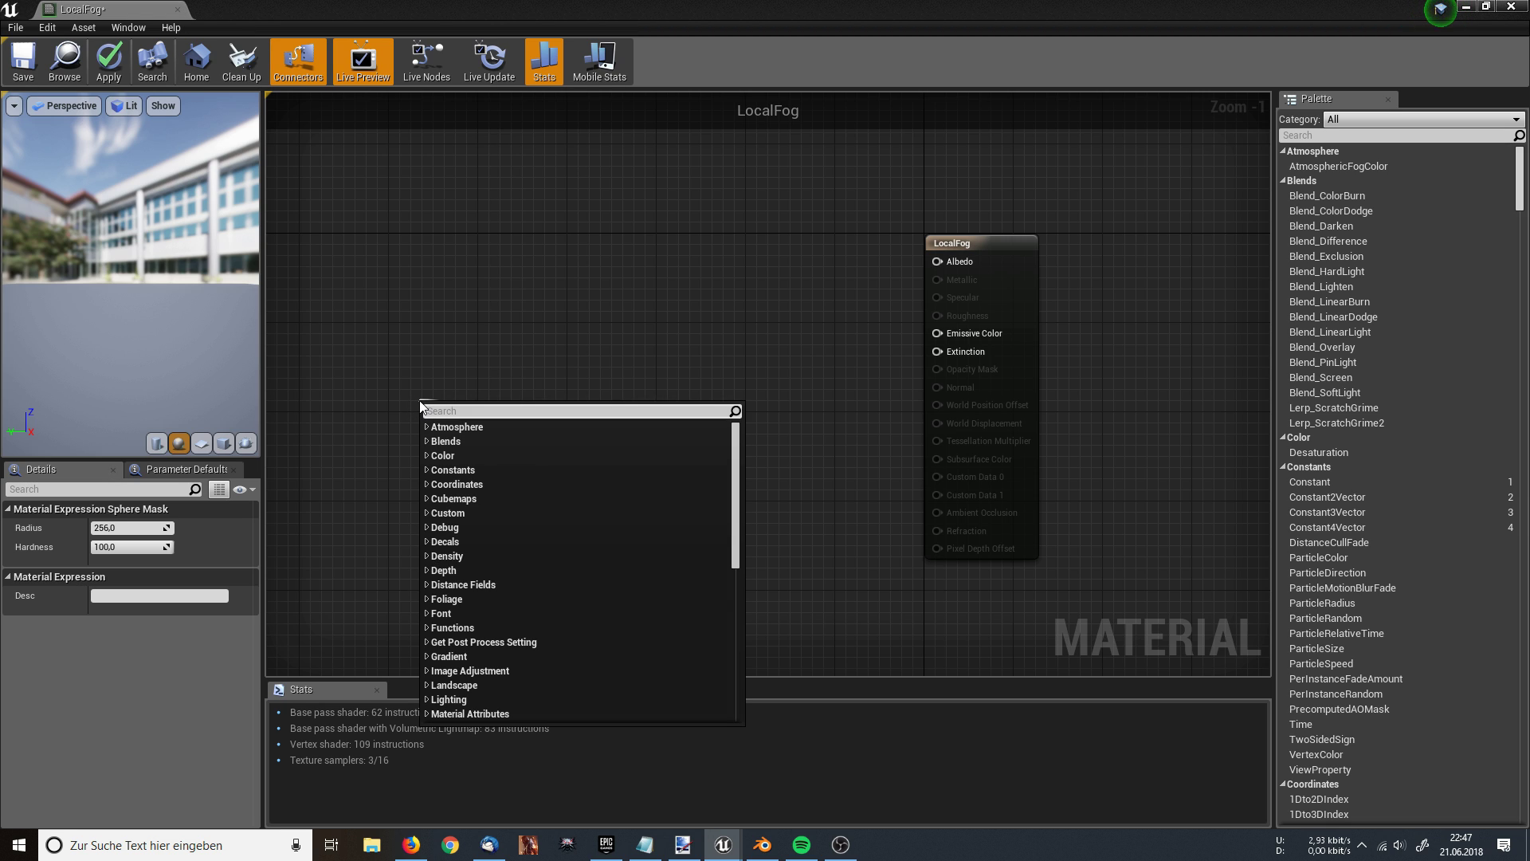
type("world")
key("Return")
left_click_drag(609, 496, 418, 503)
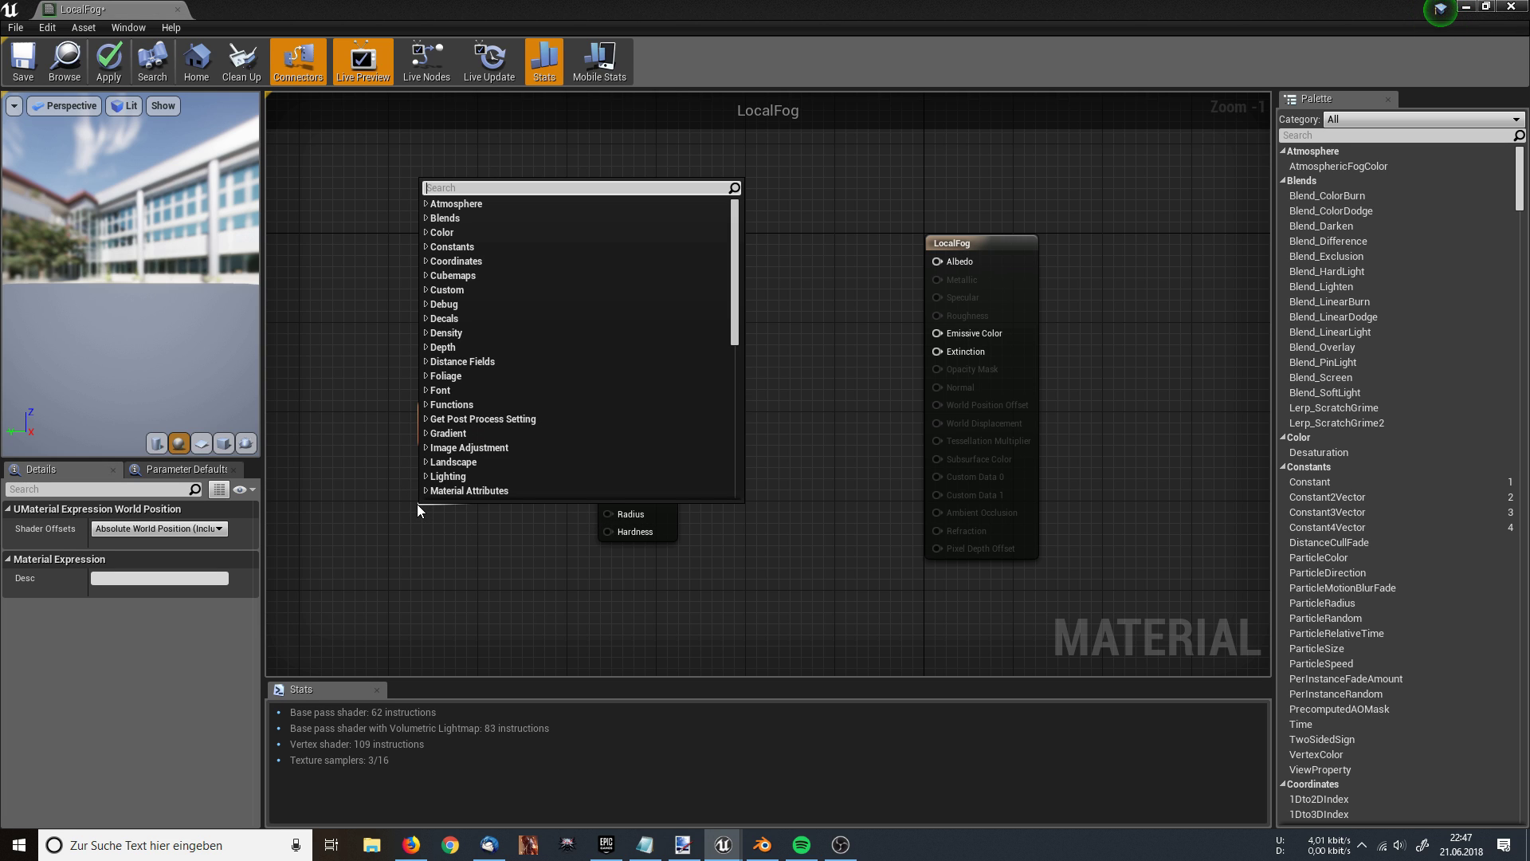
type("particlep")
key("Return")
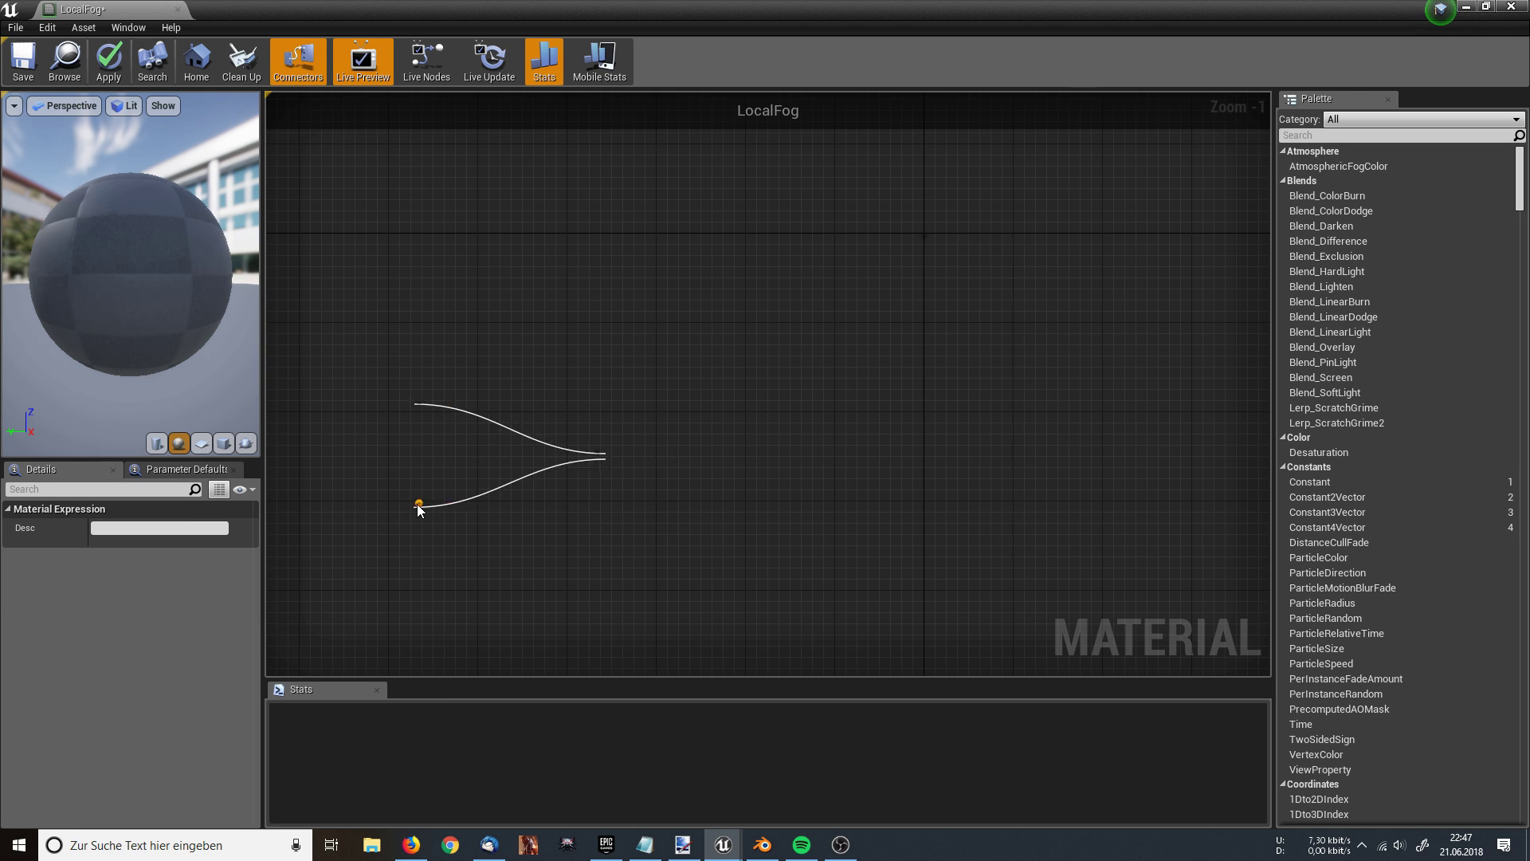
Step: Add a Particle Radius node feeding the SphereMask's Radius input and align it below the Particle Position node
left_click_drag(610, 513, 488, 590)
type("pa")
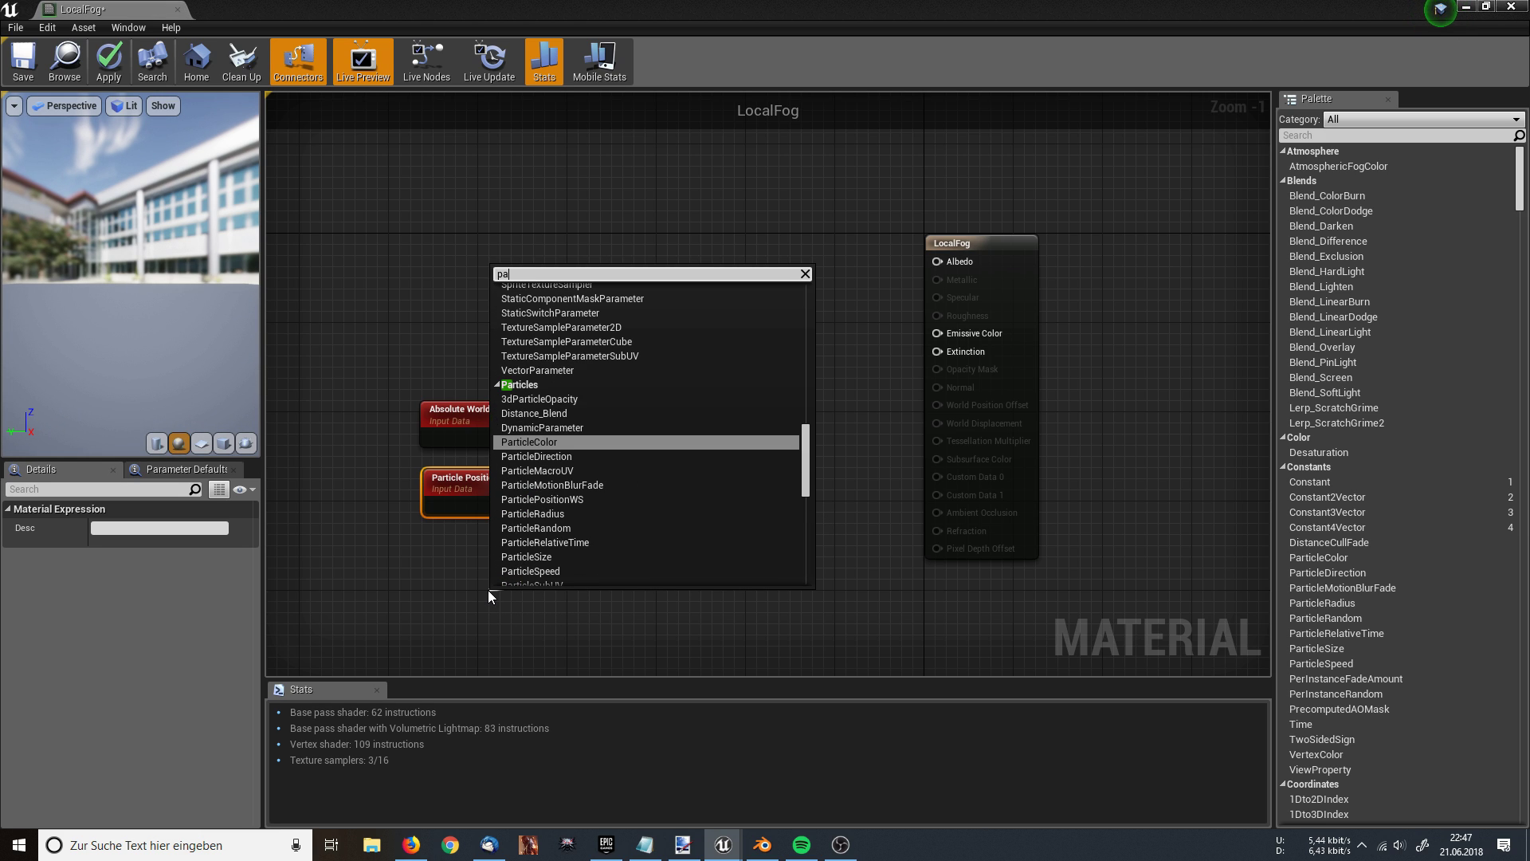
type("rticlera")
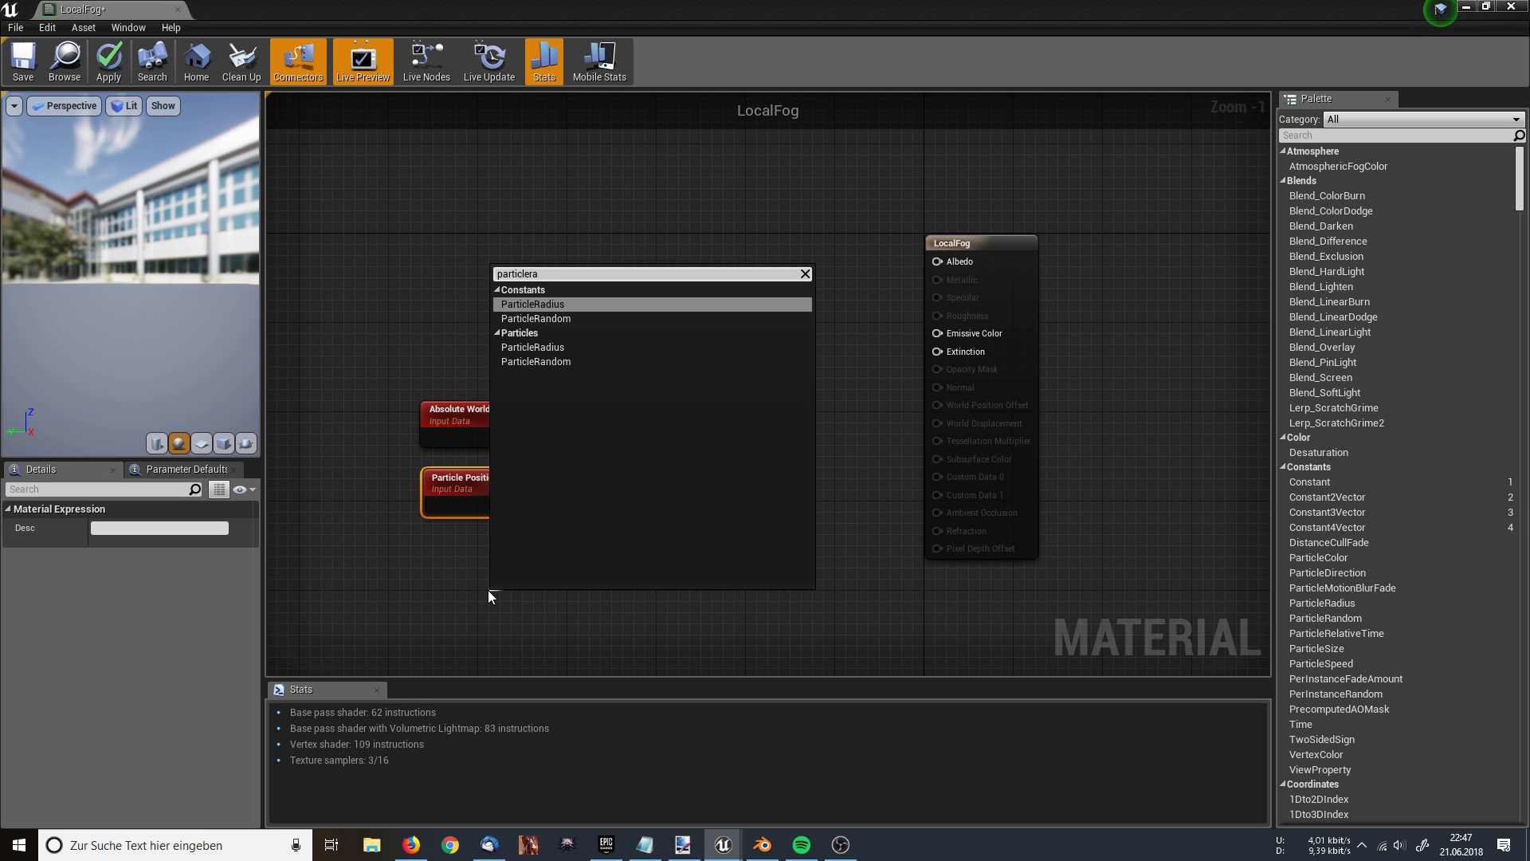
key("Return")
left_click_drag(520, 608, 443, 564)
right_click_drag(592, 557, 569, 528)
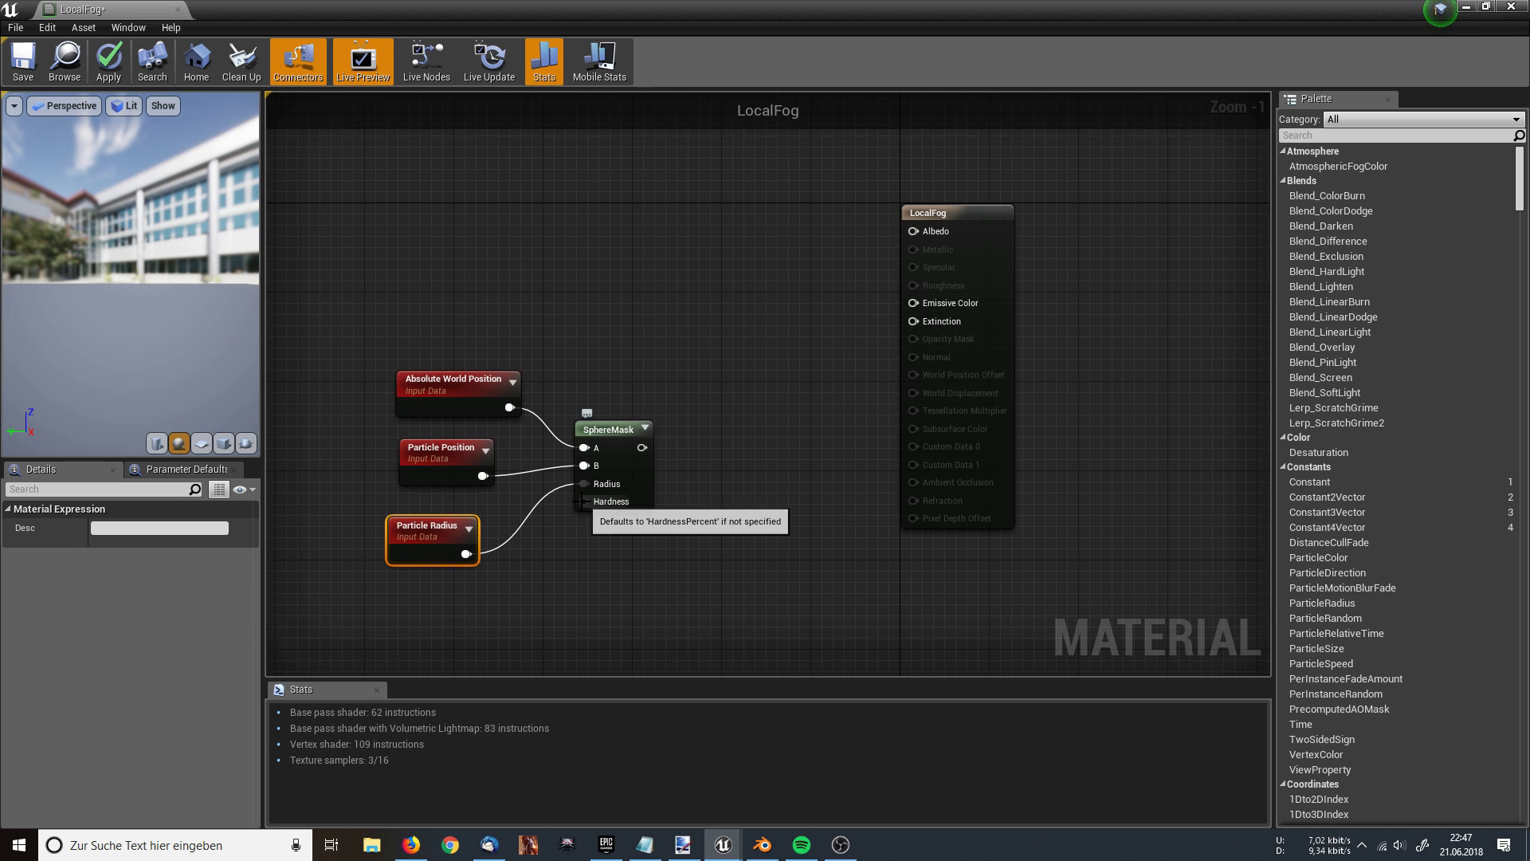
Step: Add a scalar parameter named Hardness feeding the SphereMask's Hardness input and place it below the Particle Radius node
left_click_drag(584, 501, 497, 620)
type("scala")
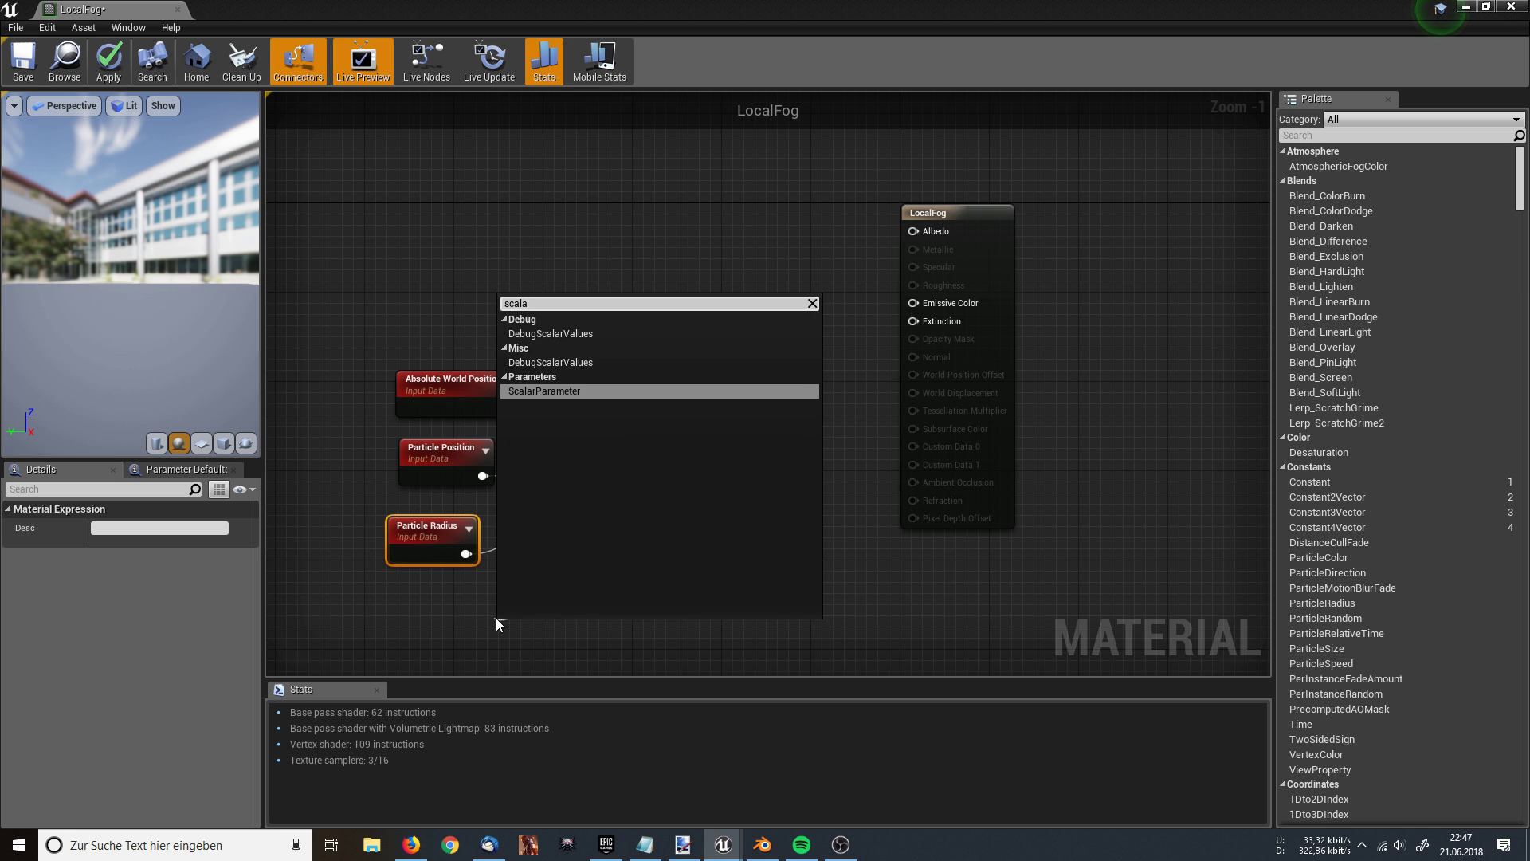
key("Return")
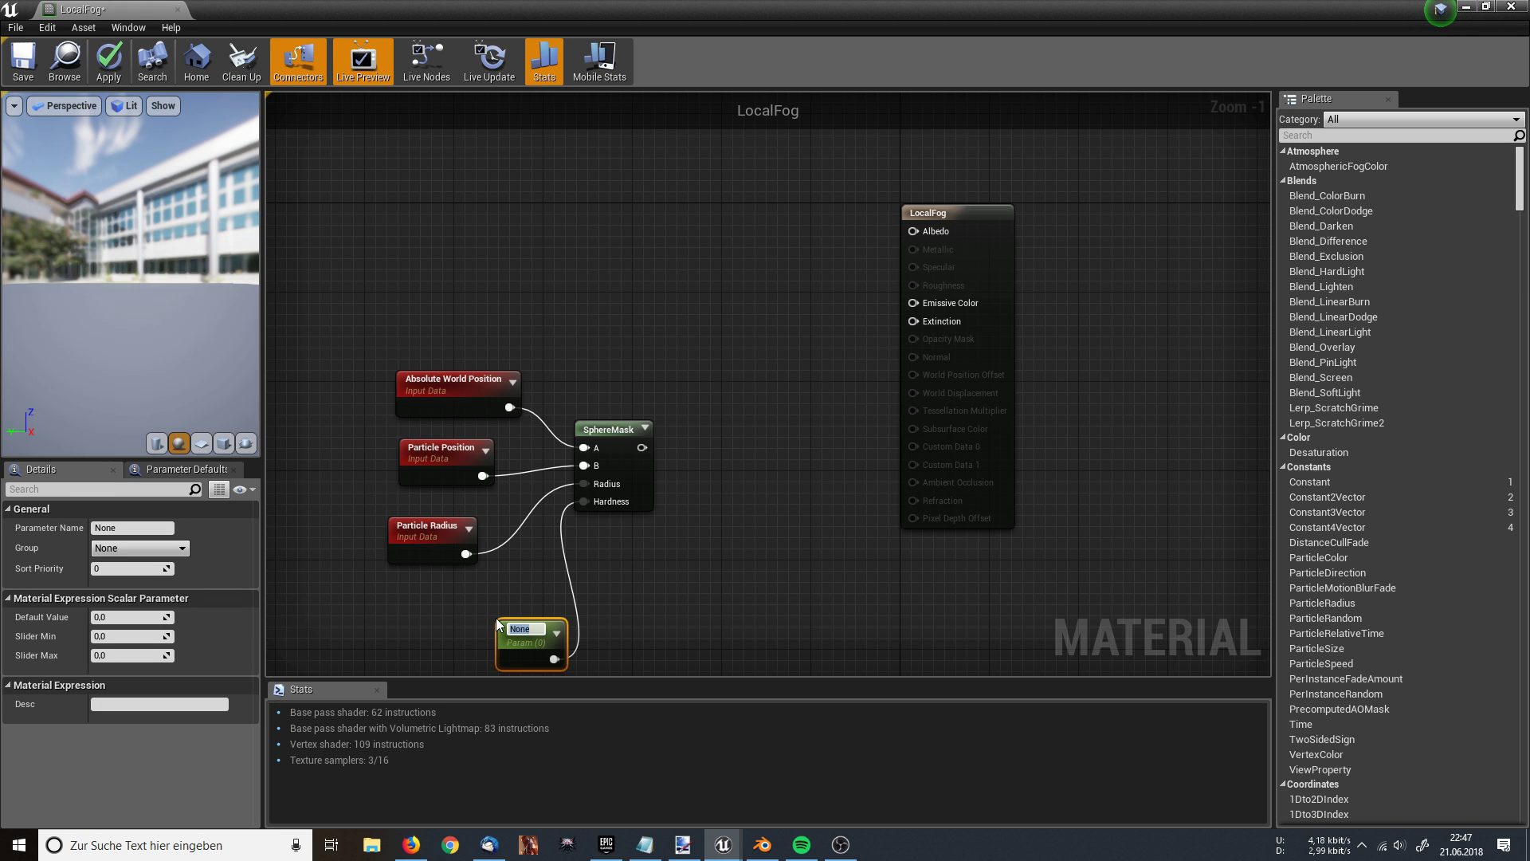
type("Hardness")
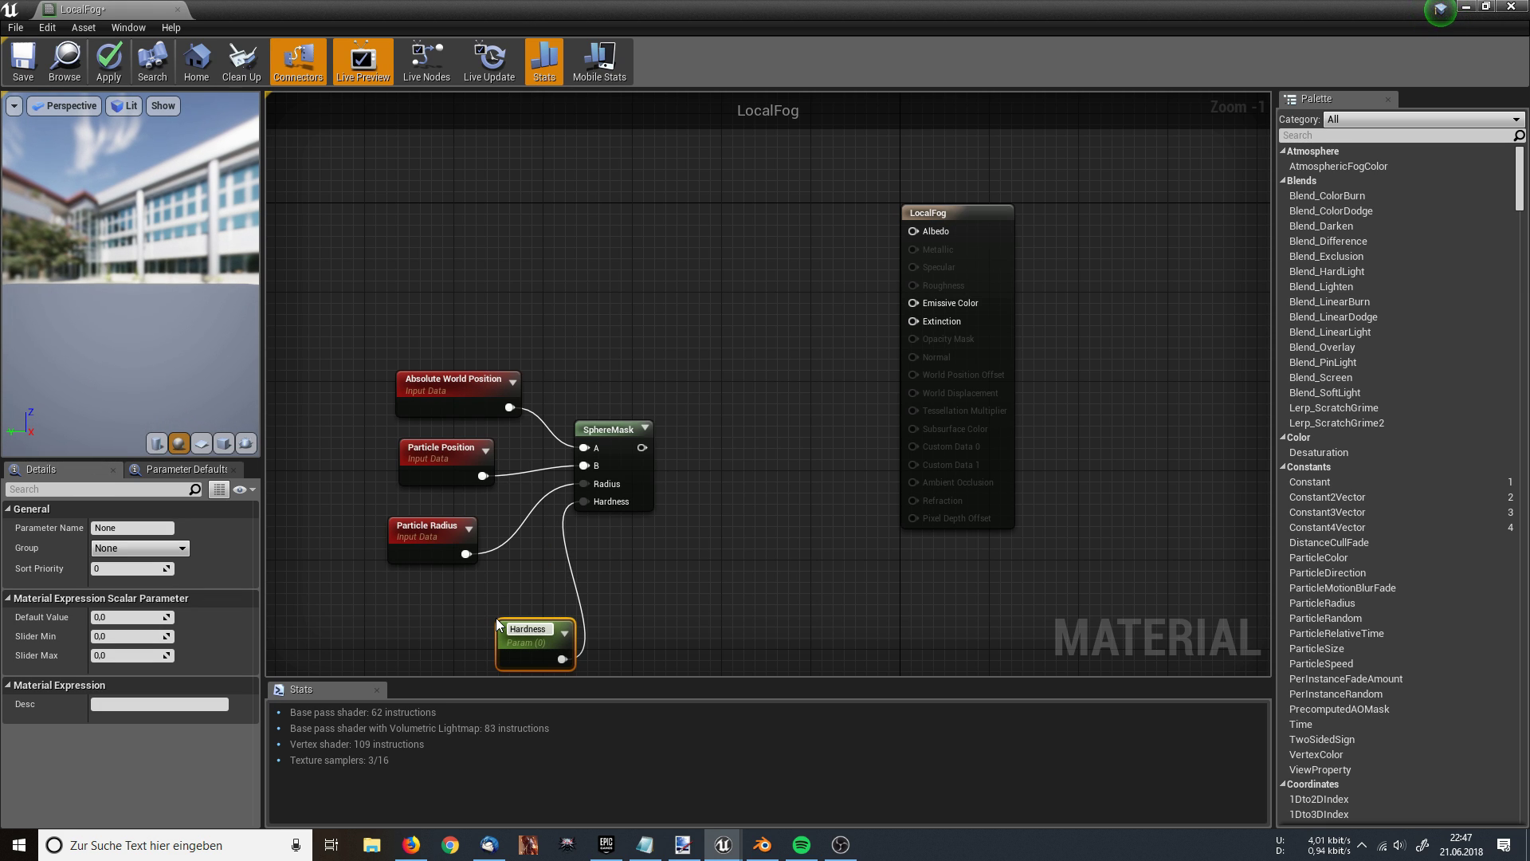
key("Return")
right_click_drag(532, 606, 528, 582)
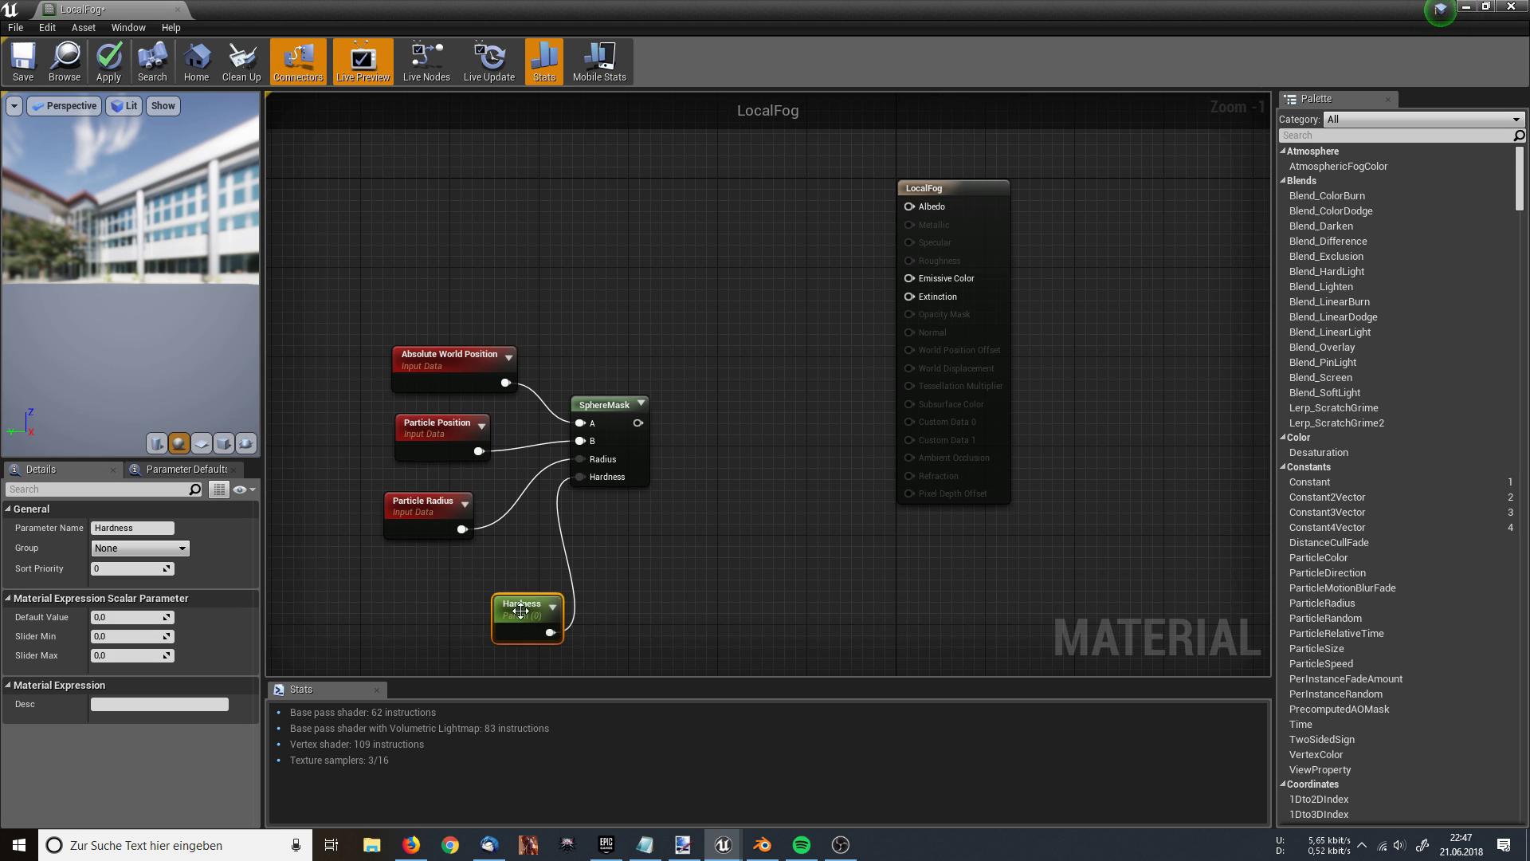
left_click_drag(519, 608, 510, 594)
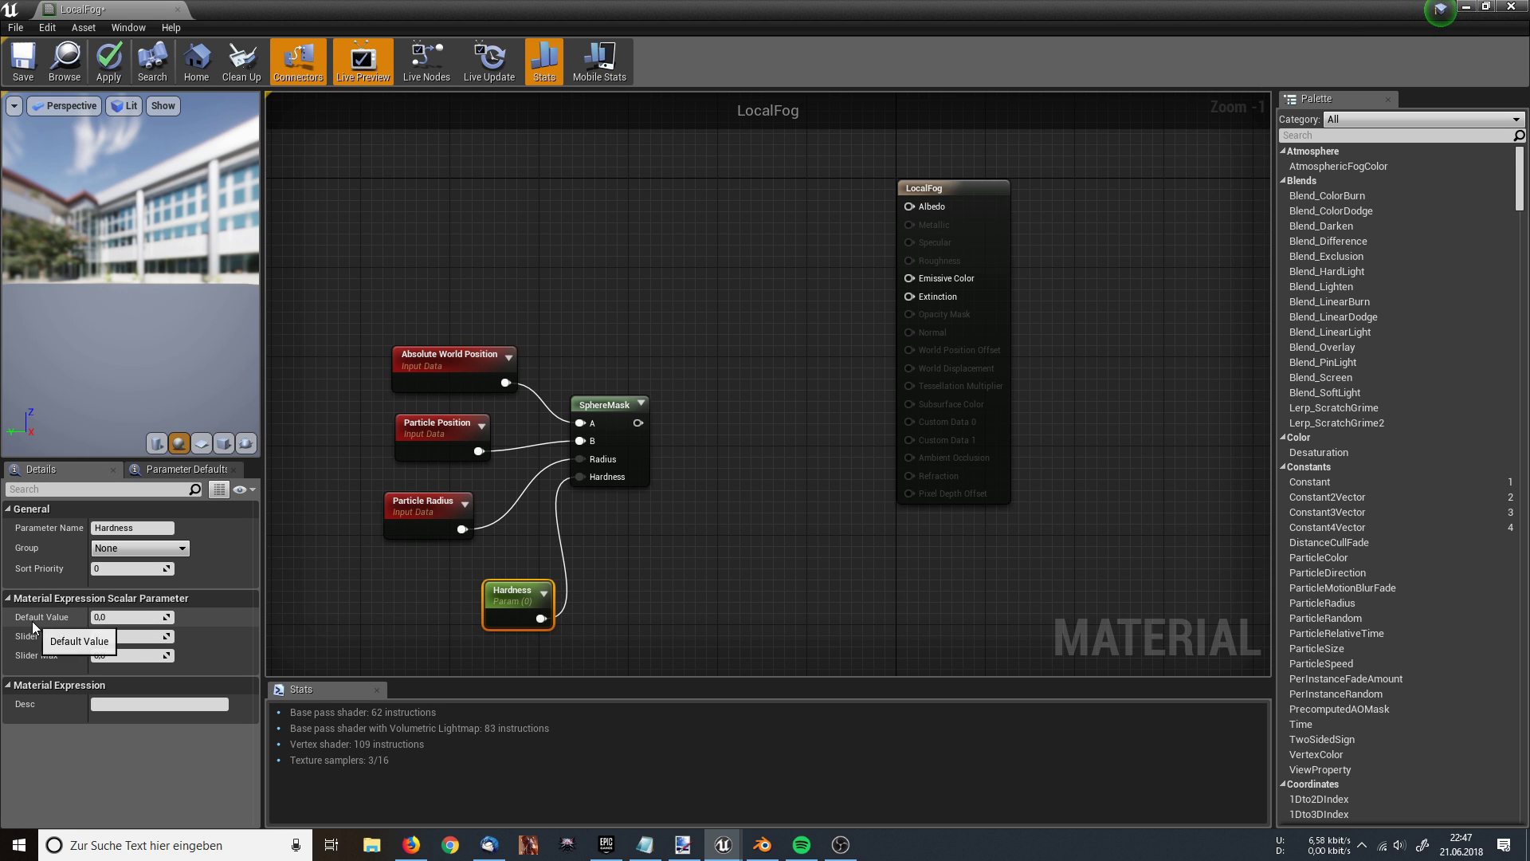
Step: Set the Hardness parameter's default value to 1
left_click(137, 616)
type("1")
key("Return")
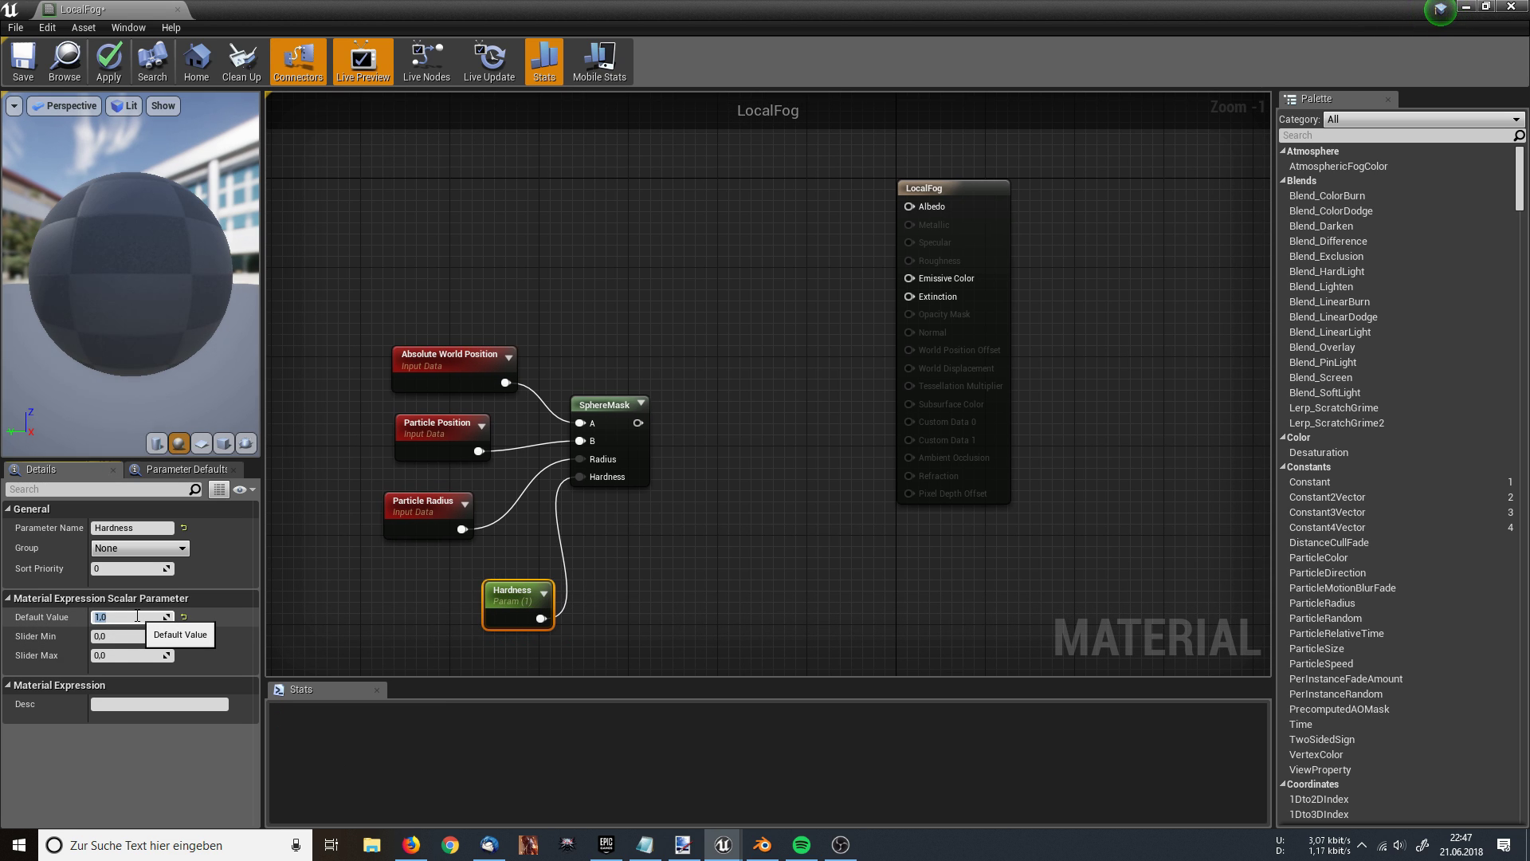
Step: Add a Multiply node whose A input takes the SphereMask's output
right_click_drag(677, 394, 528, 492)
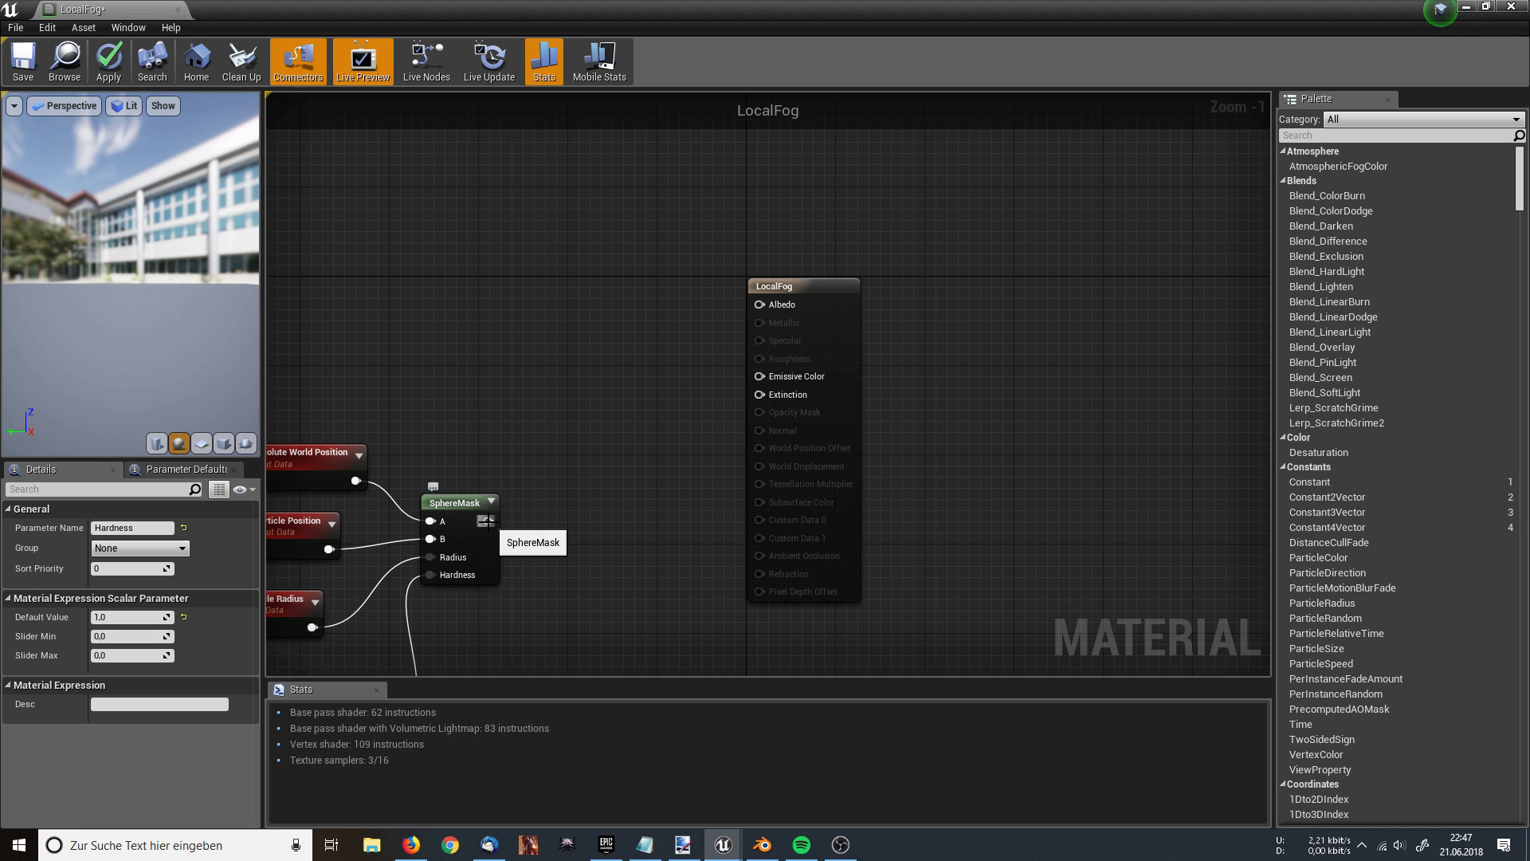
left_click_drag(487, 522, 572, 432)
type("mau")
key("BackSpace")
key("BackSpace")
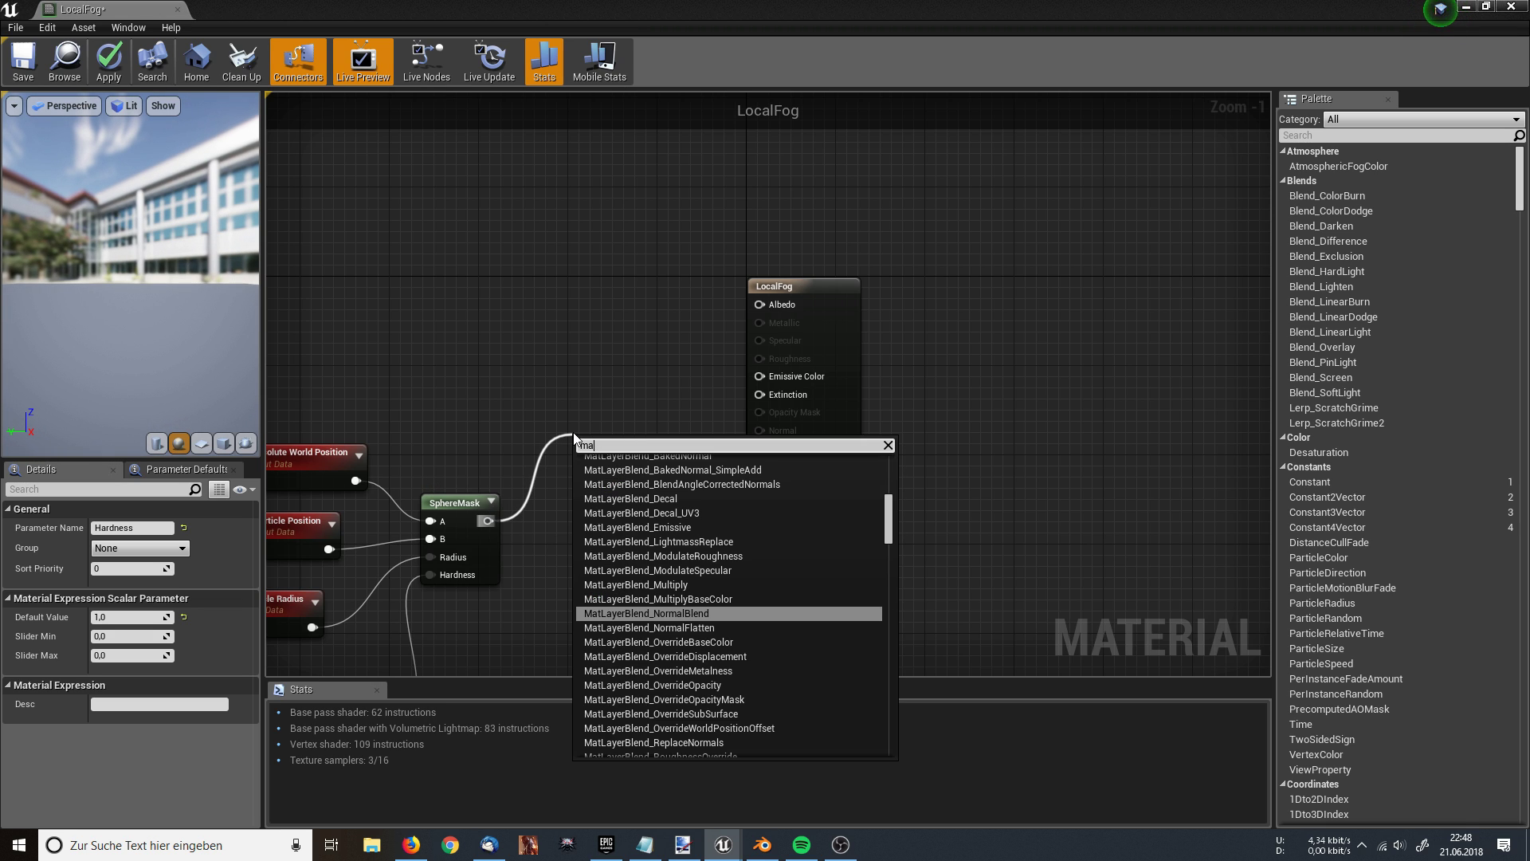
type("ul")
key("Return")
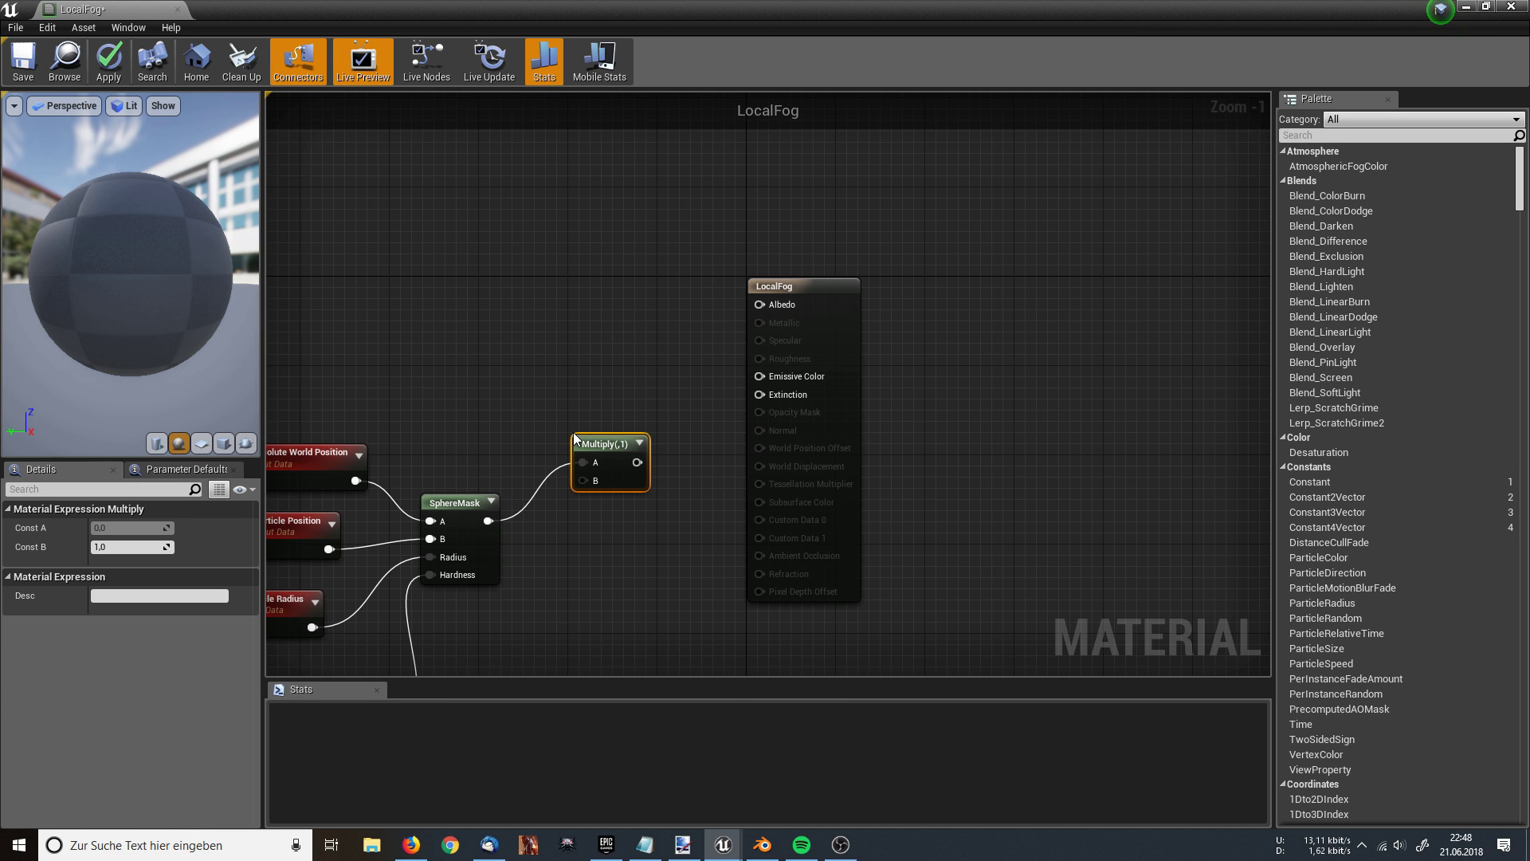
Step: Add a second Multiply node fed by the SphereMask's output above the first one, and align the first beneath it
left_click_drag(487, 520, 590, 298)
type("mu")
key("Return")
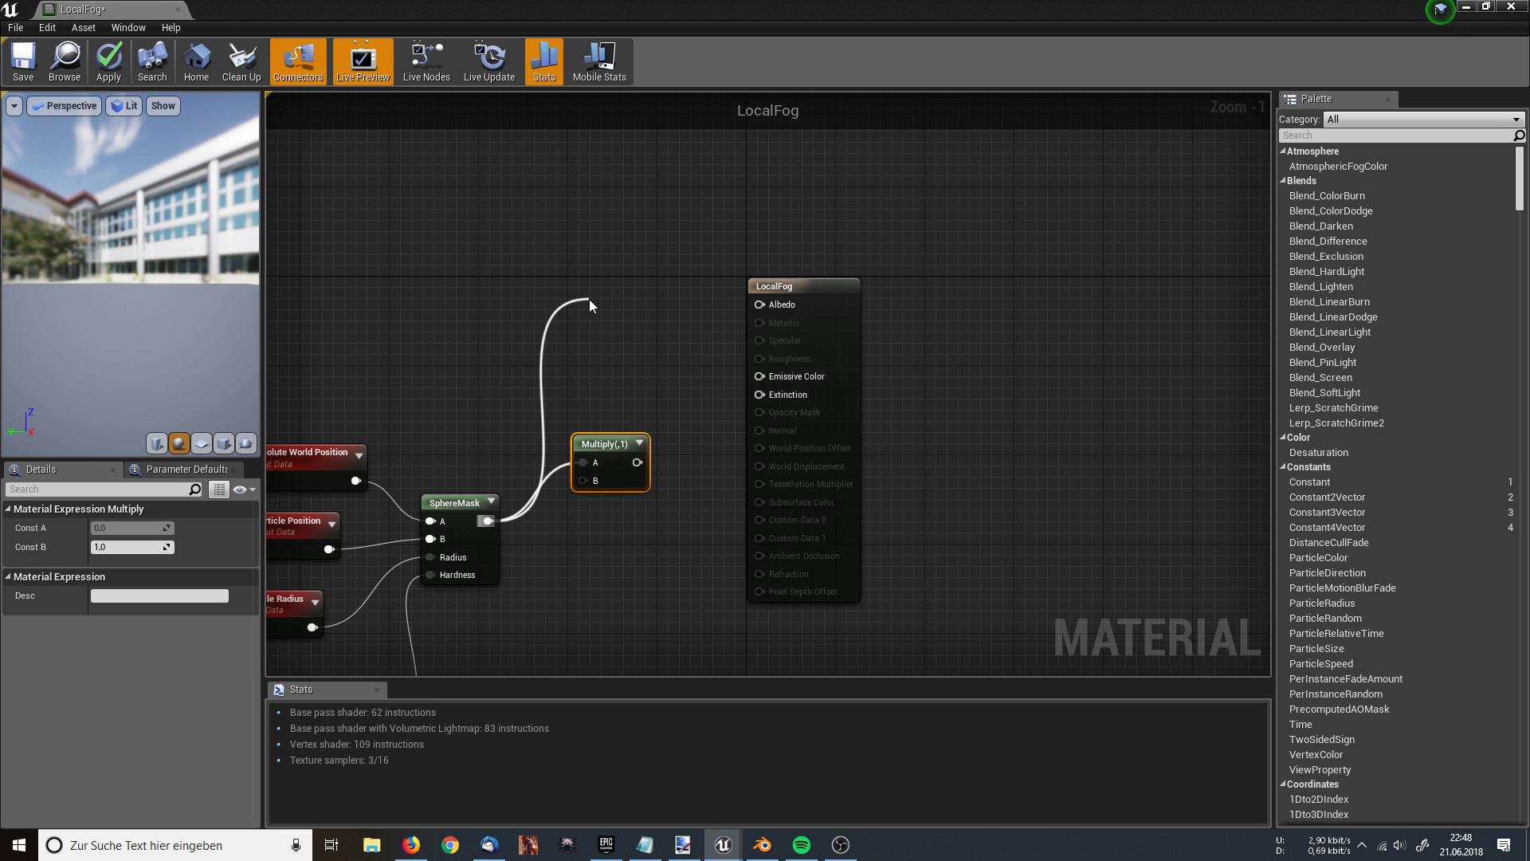
left_click_drag(611, 456, 629, 454)
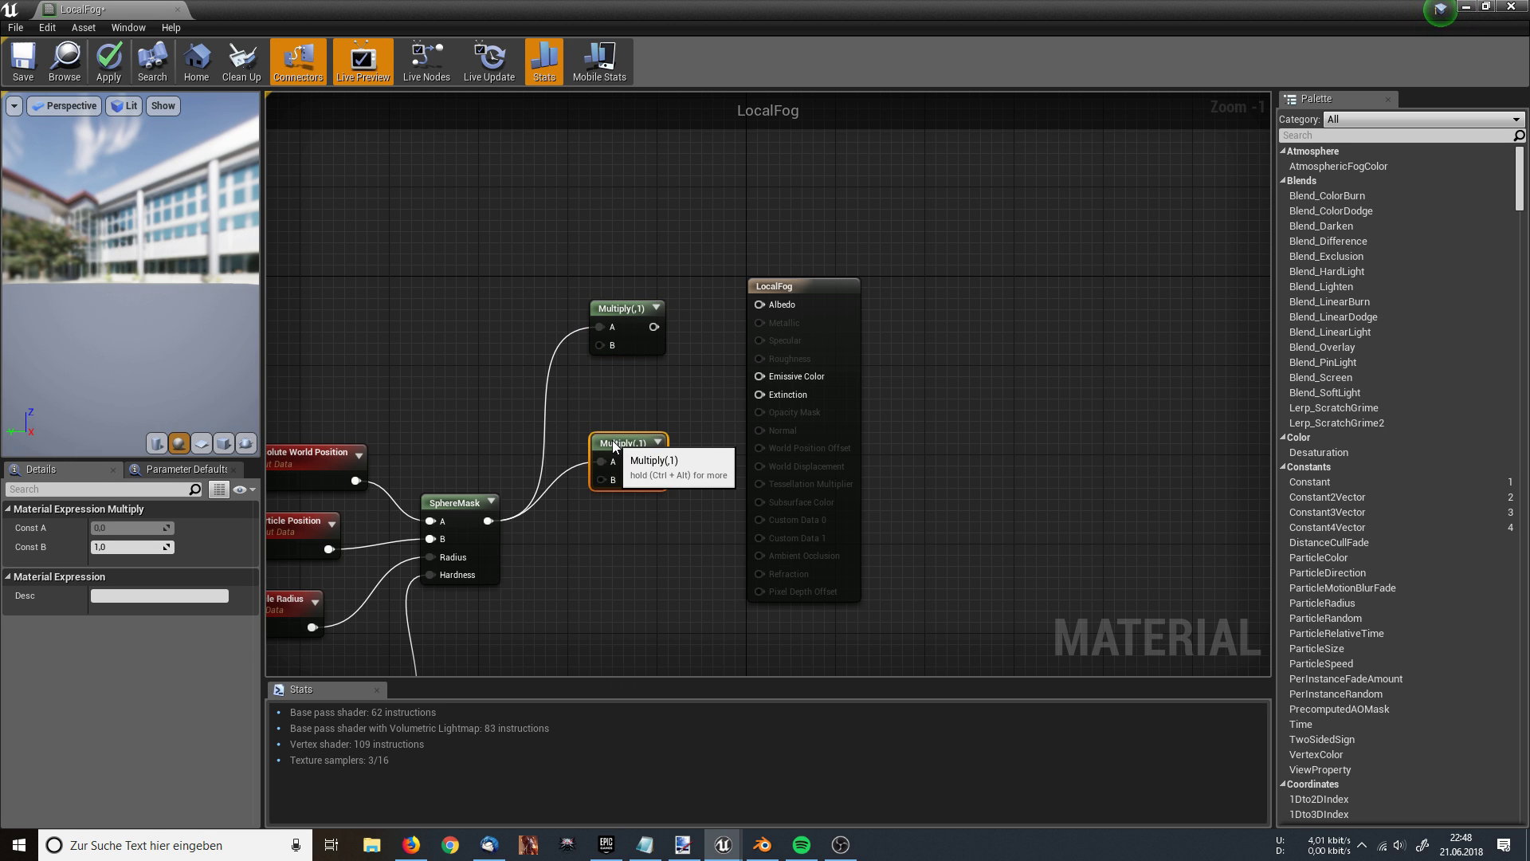
Step: Add a scalar parameter named Extinction feeding the B input of the lower Multiply node
right_click_drag(619, 492, 658, 395)
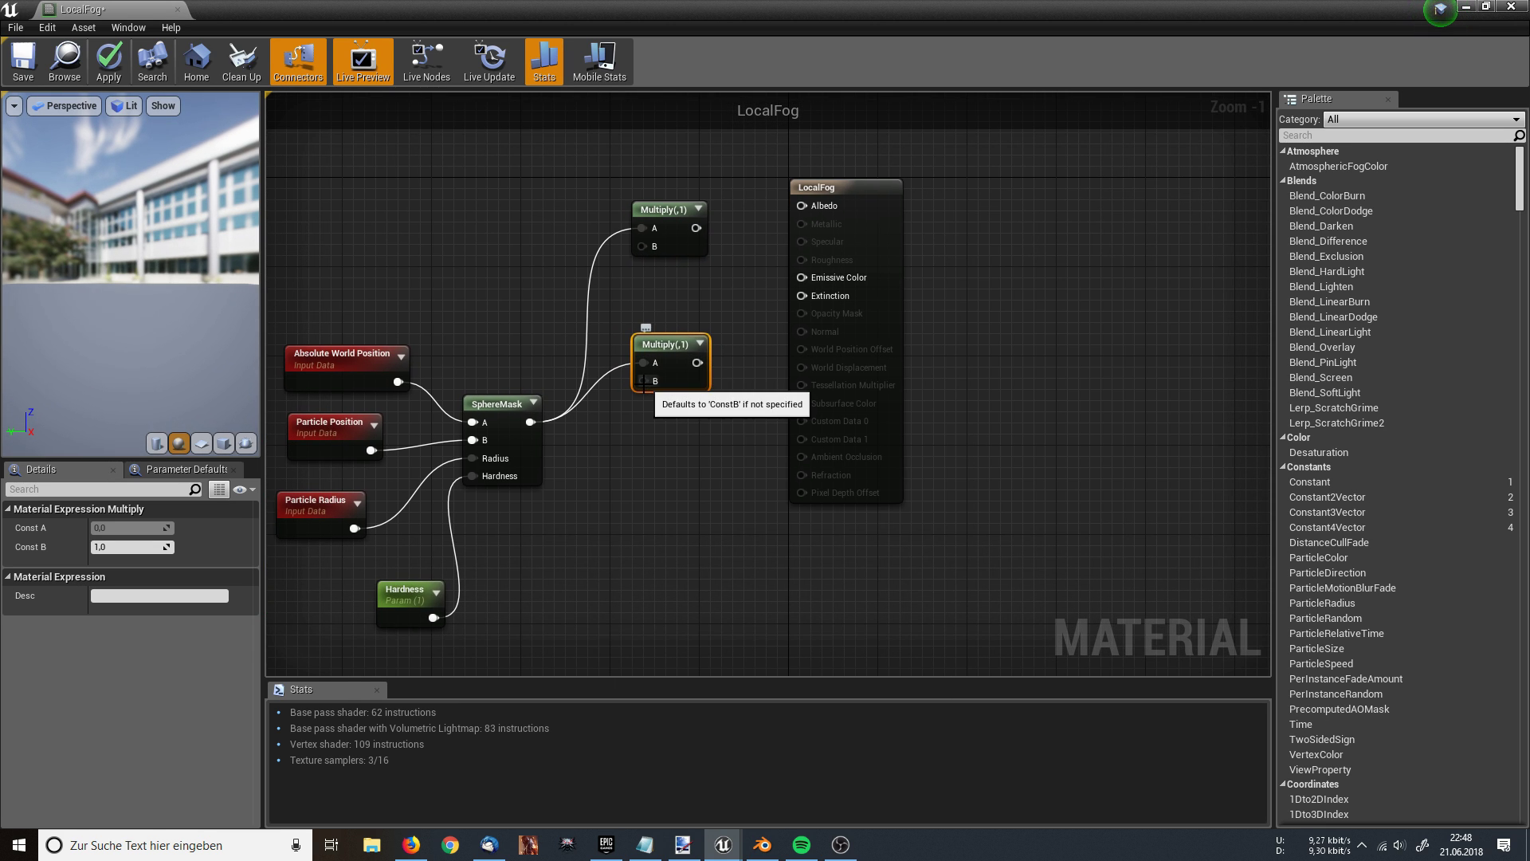
left_click_drag(644, 382, 566, 522)
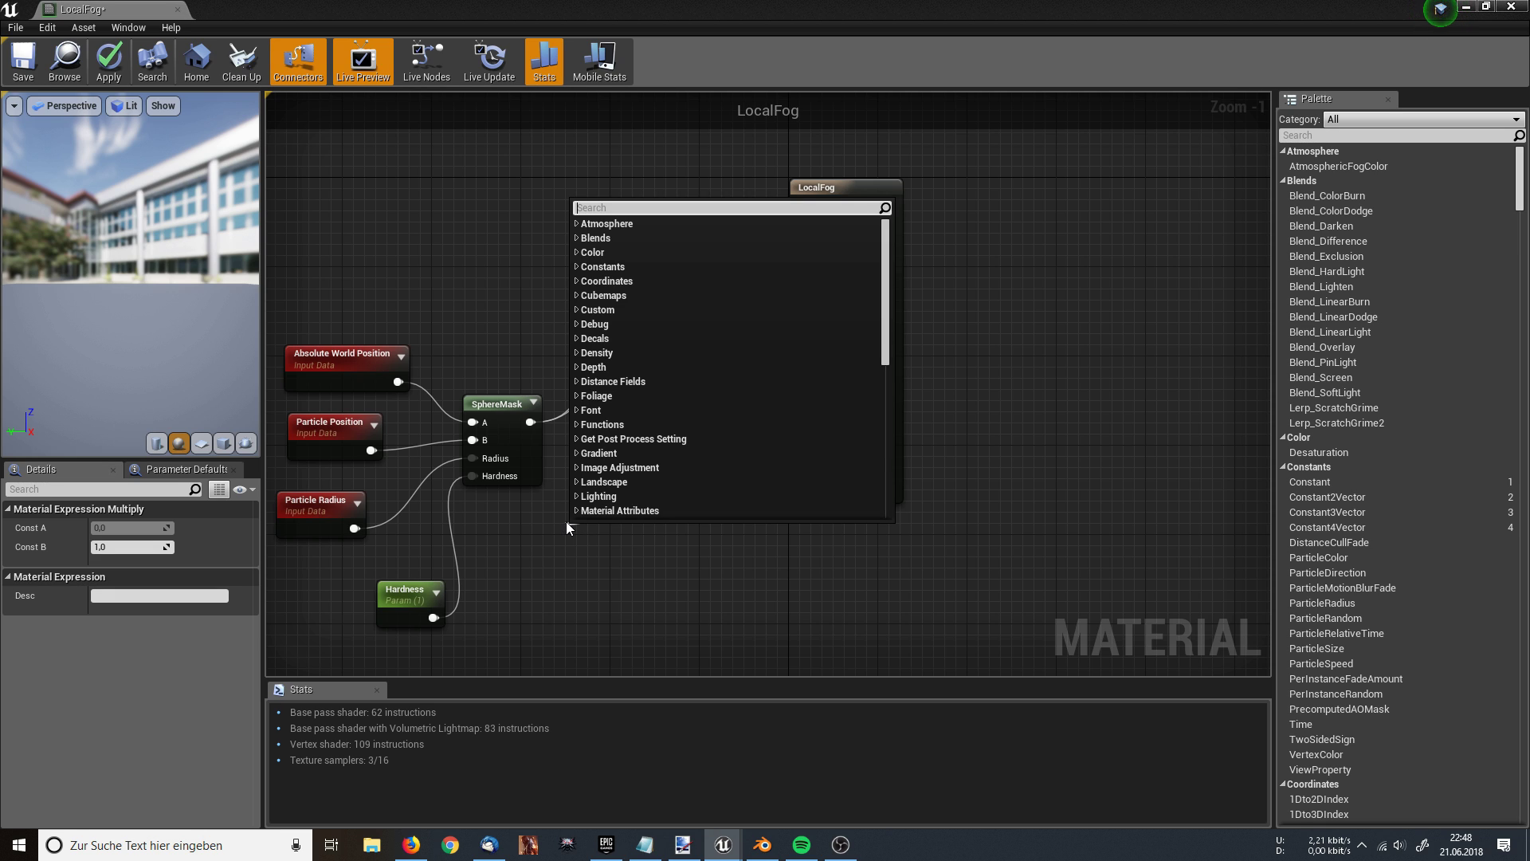
type("scalar")
key("Return")
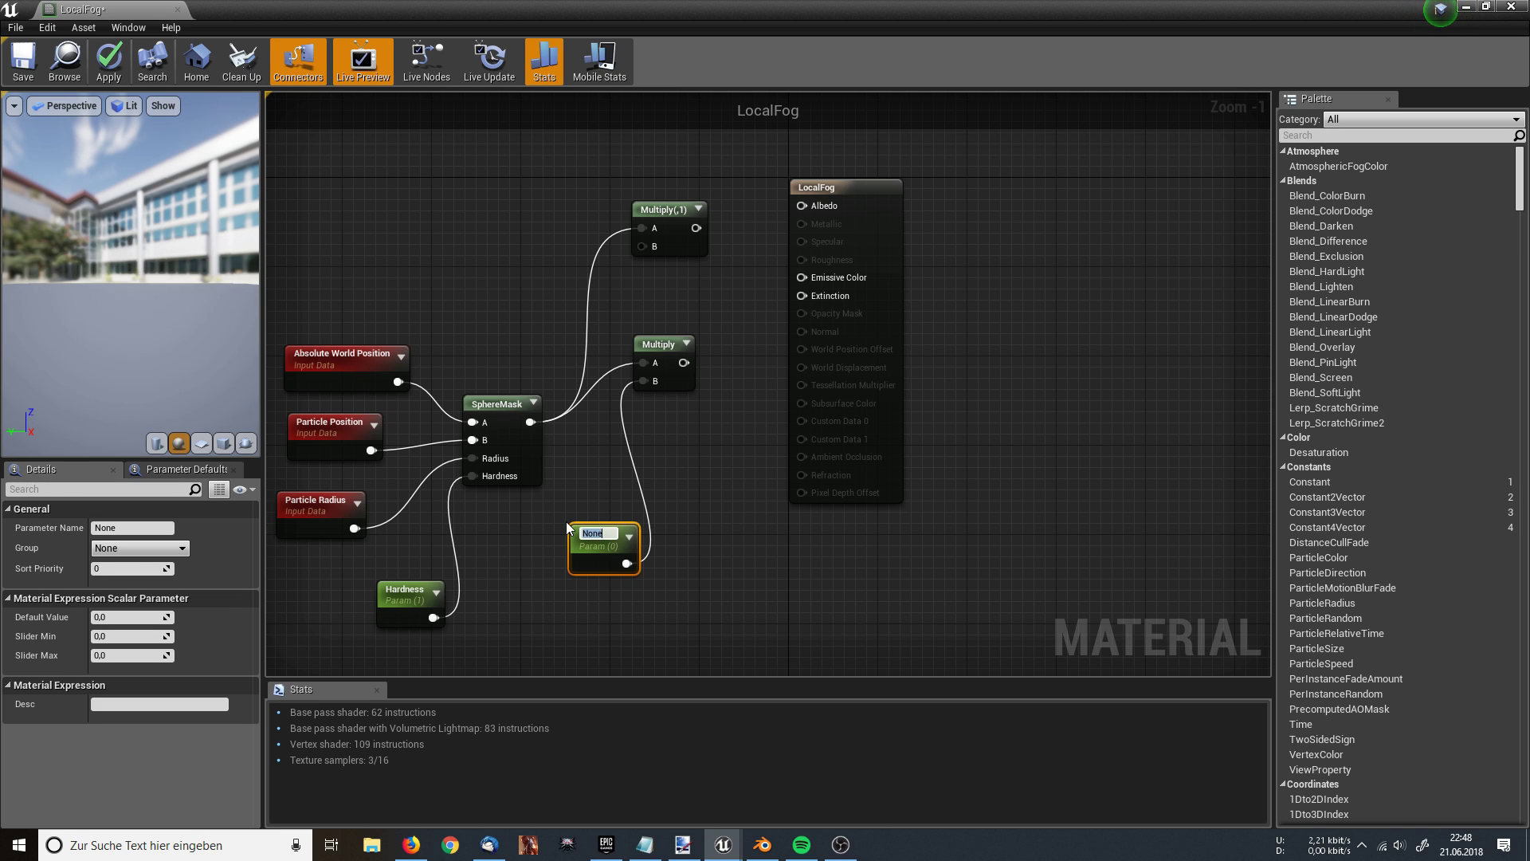
type("Extinc")
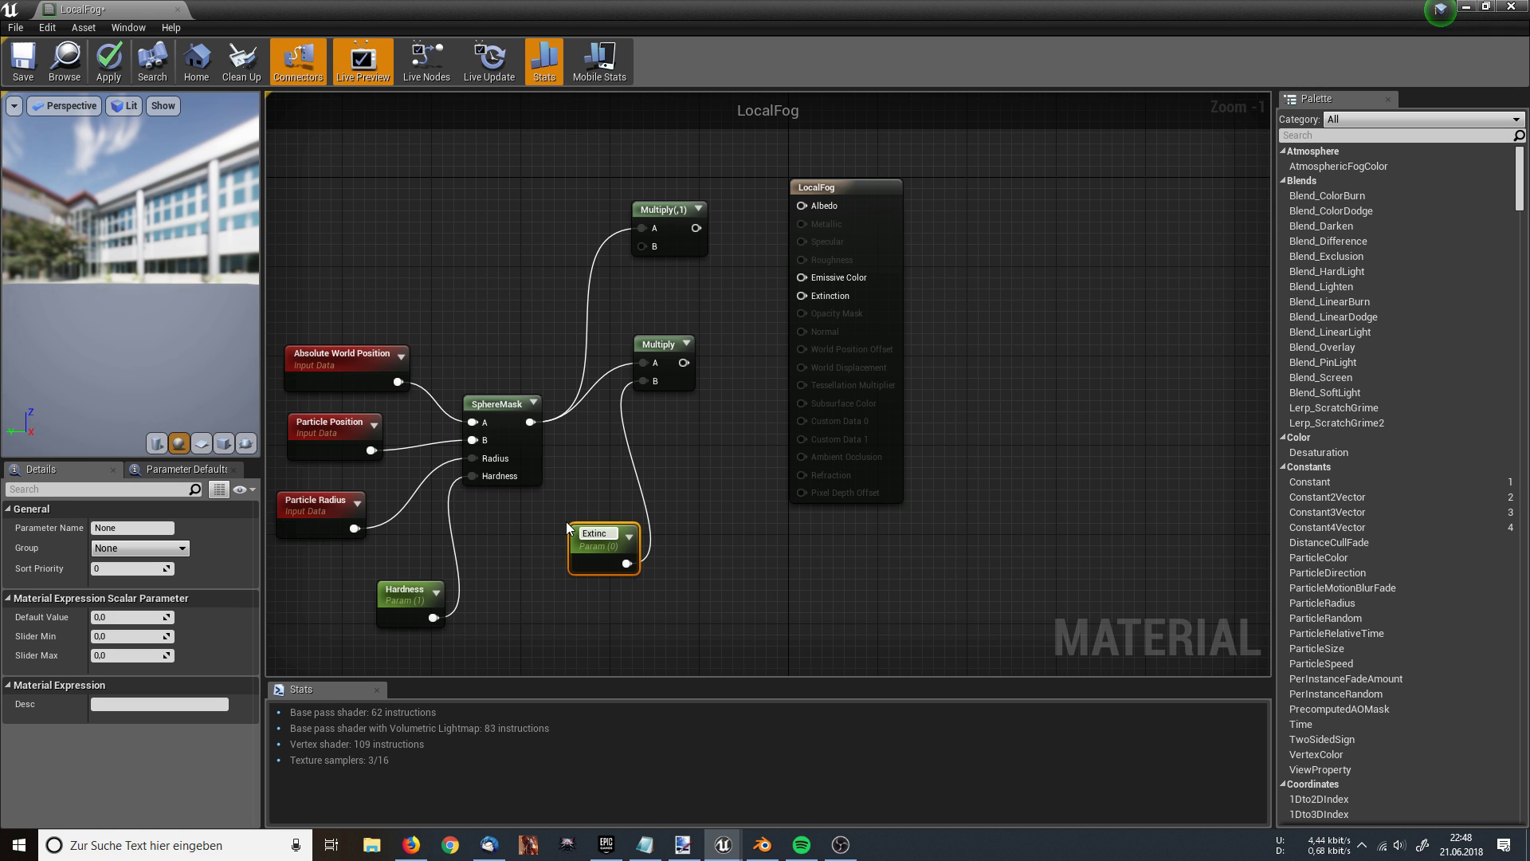
type("tion")
key("Return")
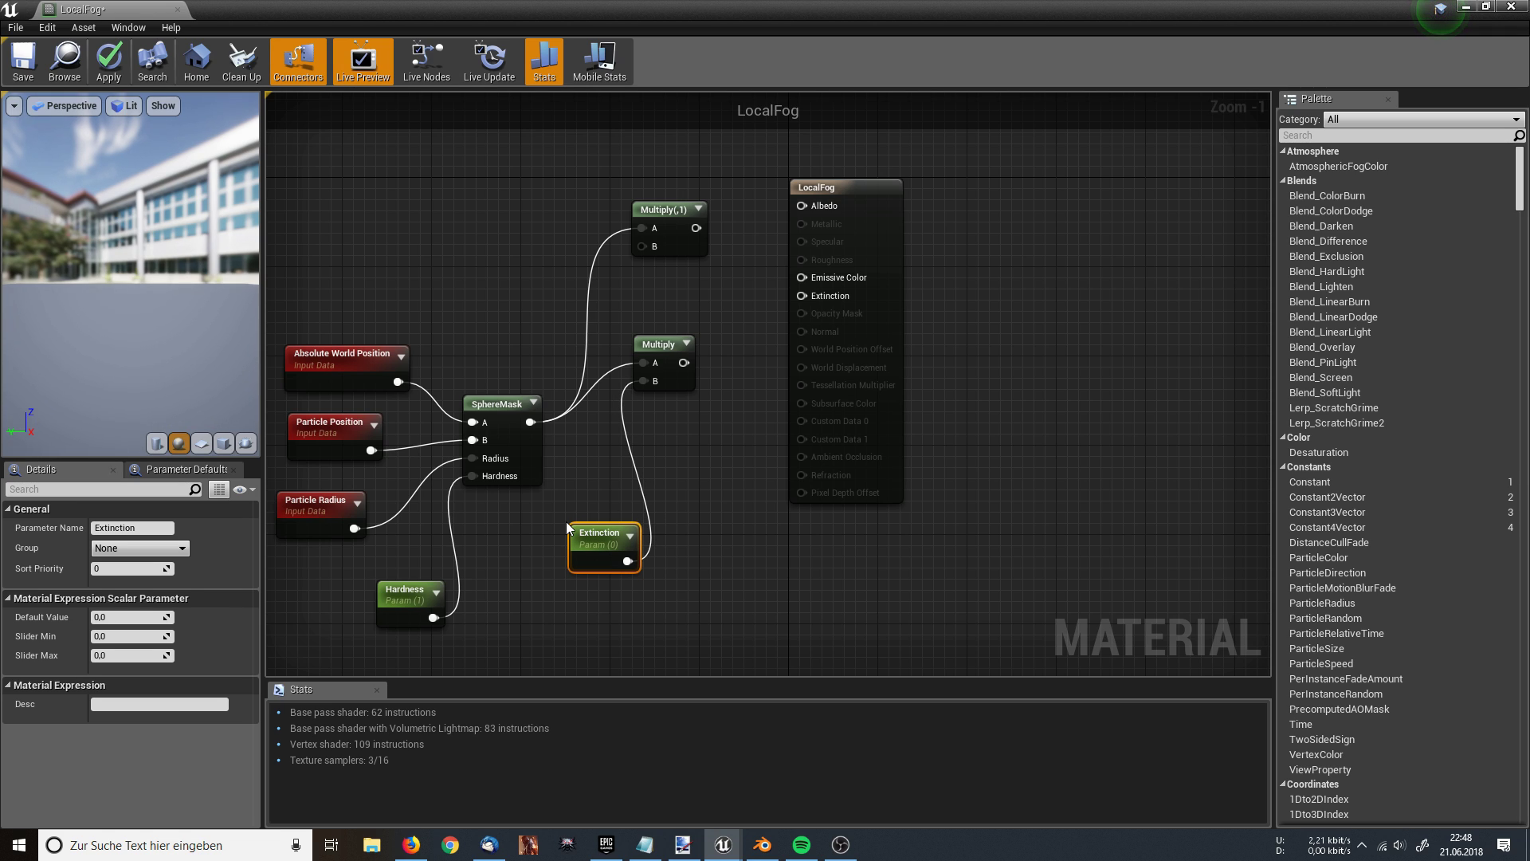
Step: Set the Extinction parameter's default value to 1 and move its node closer to the SphereMask, below the lower Multiply node
left_click(128, 617)
right_click(702, 466)
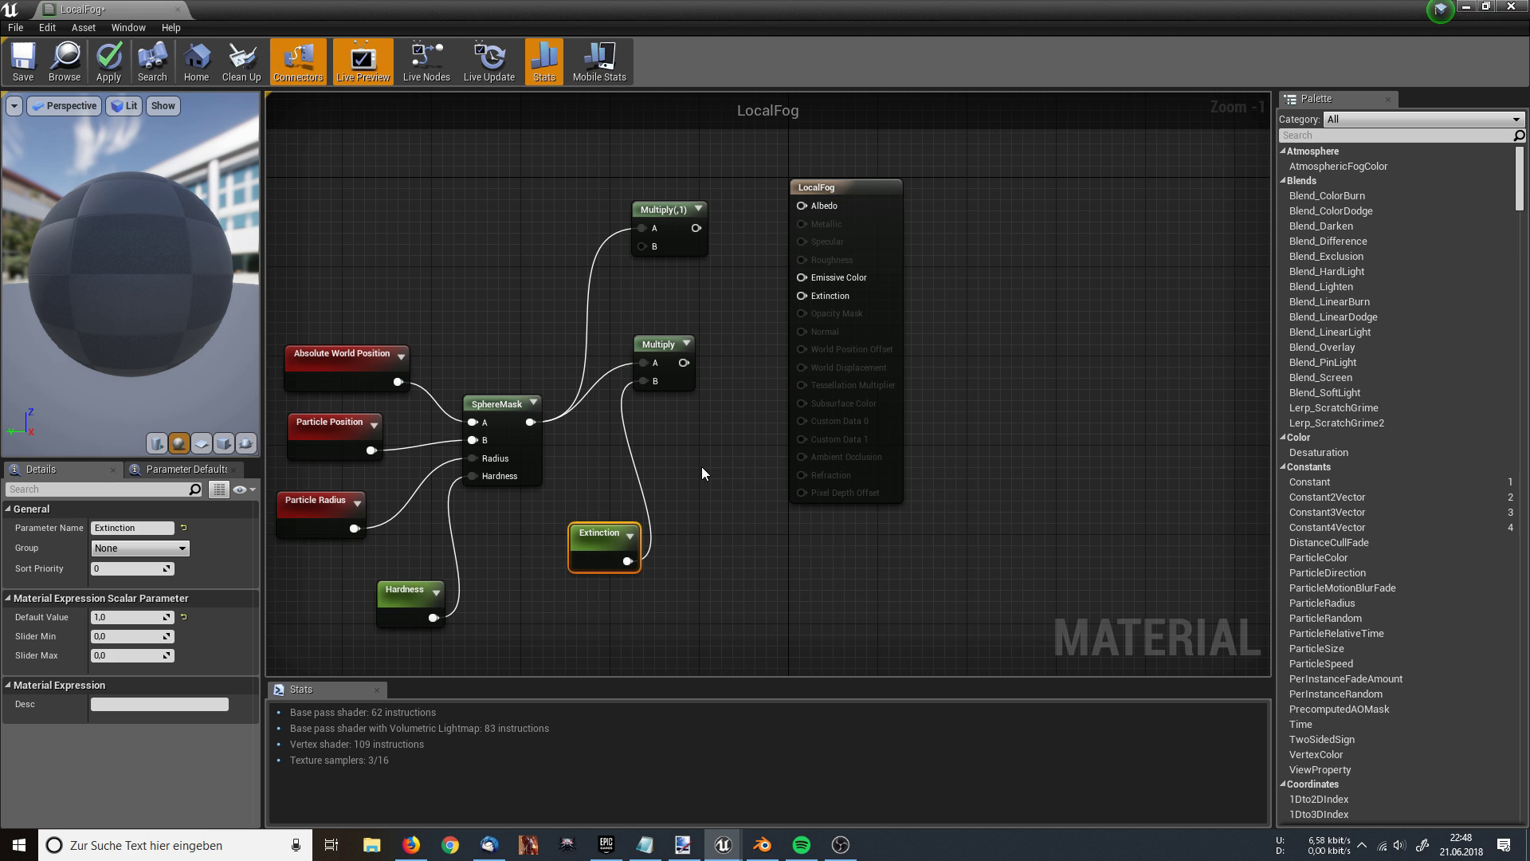
left_click(606, 539)
left_click_drag(613, 541, 588, 507)
Step: Connect the lower Multiply node's output to the Extinction input of the LocalFog material node
right_click_drag(595, 500, 538, 568)
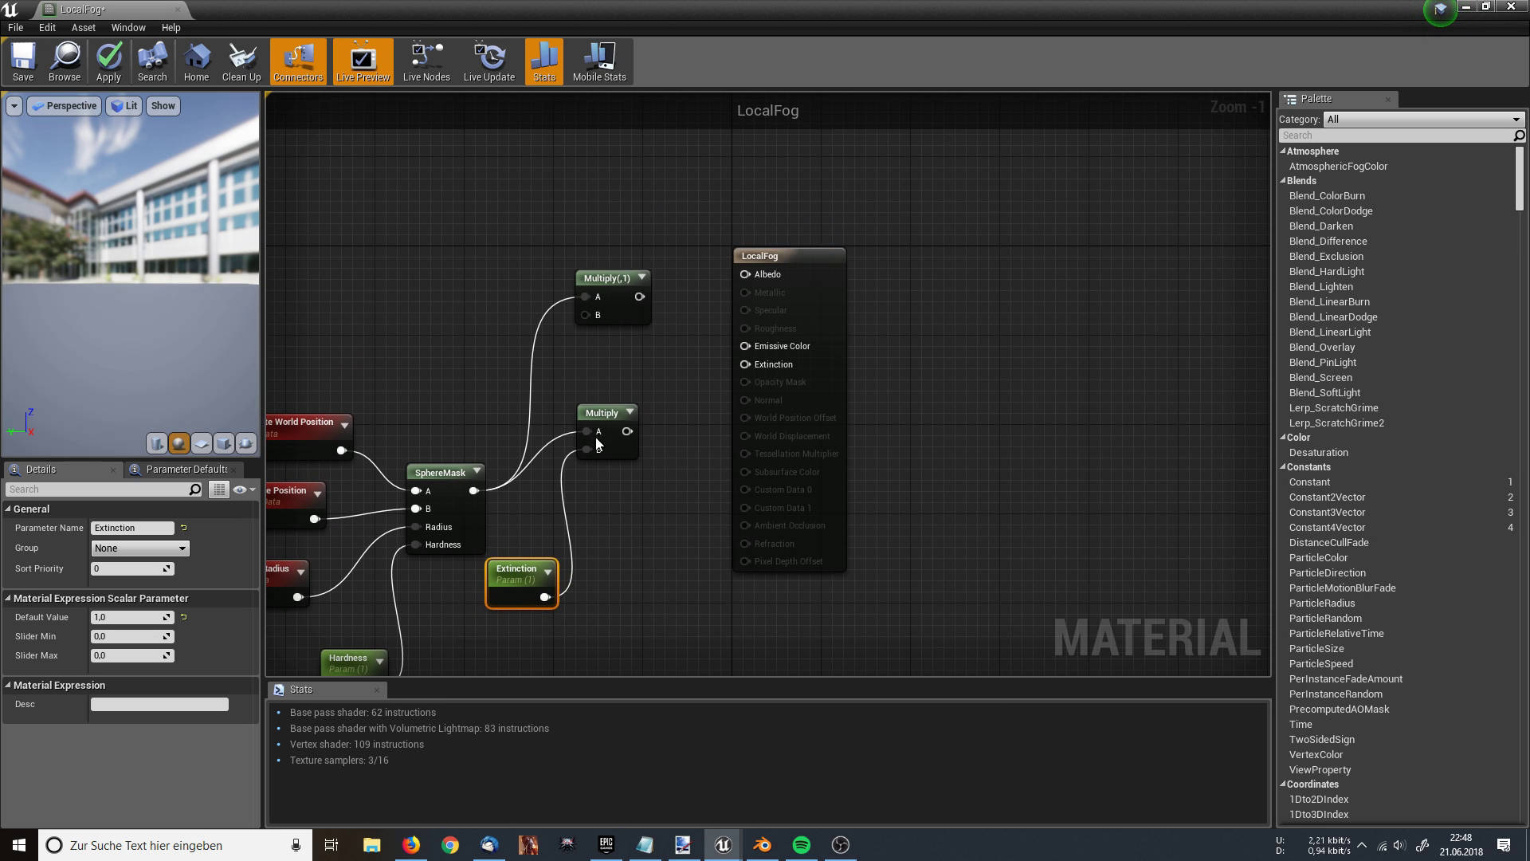
left_click_drag(627, 432, 758, 368)
right_click_drag(758, 368, 943, 402)
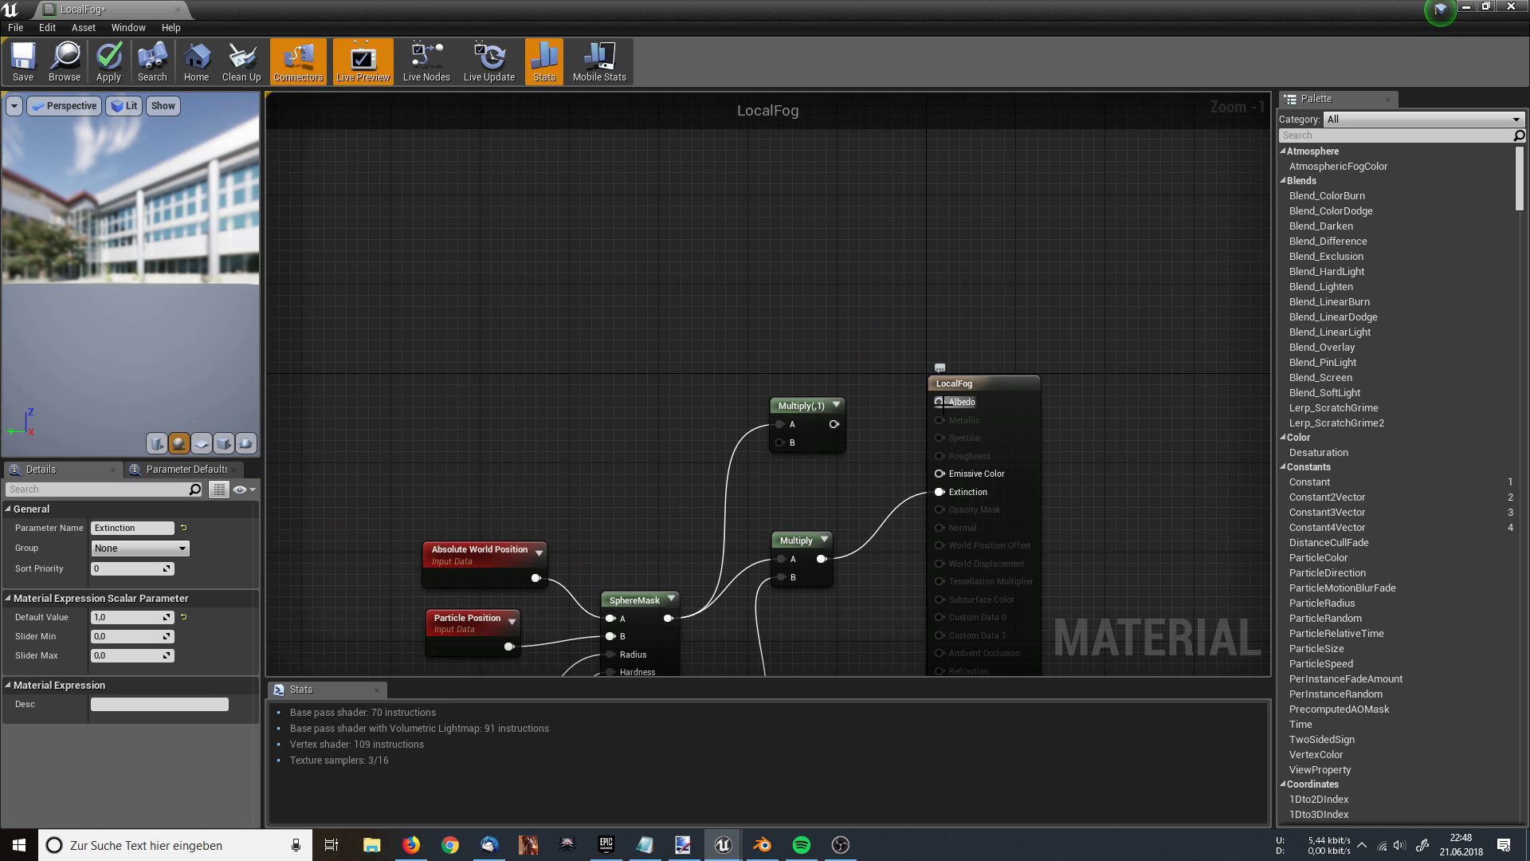
Step: Add a Constant3Vector above the upper Multiply node and convert it to a vector parameter named Color
right_click_drag(859, 371, 690, 383)
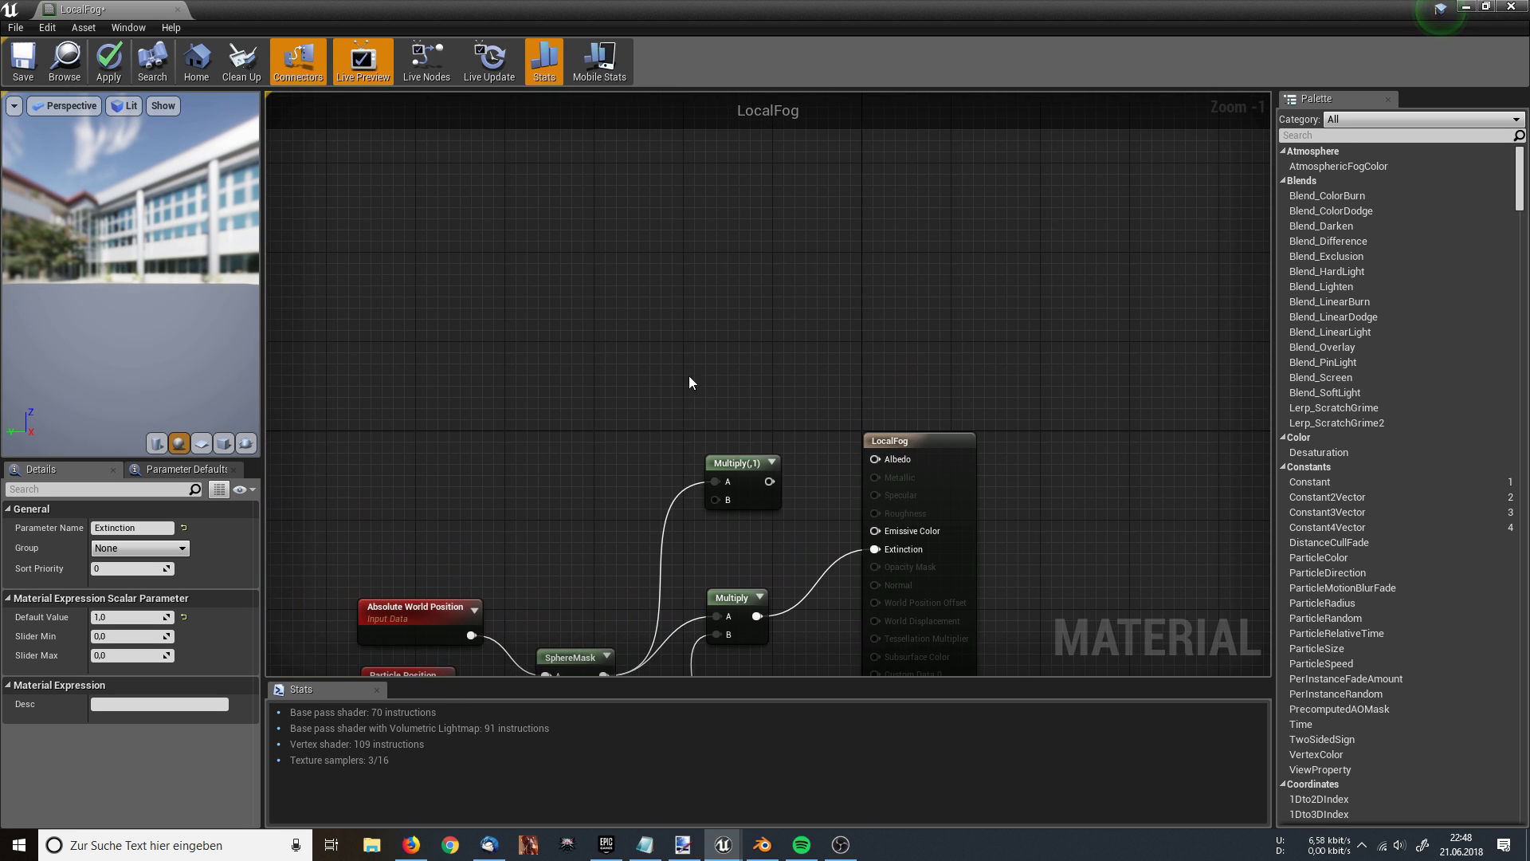
left_click(580, 353)
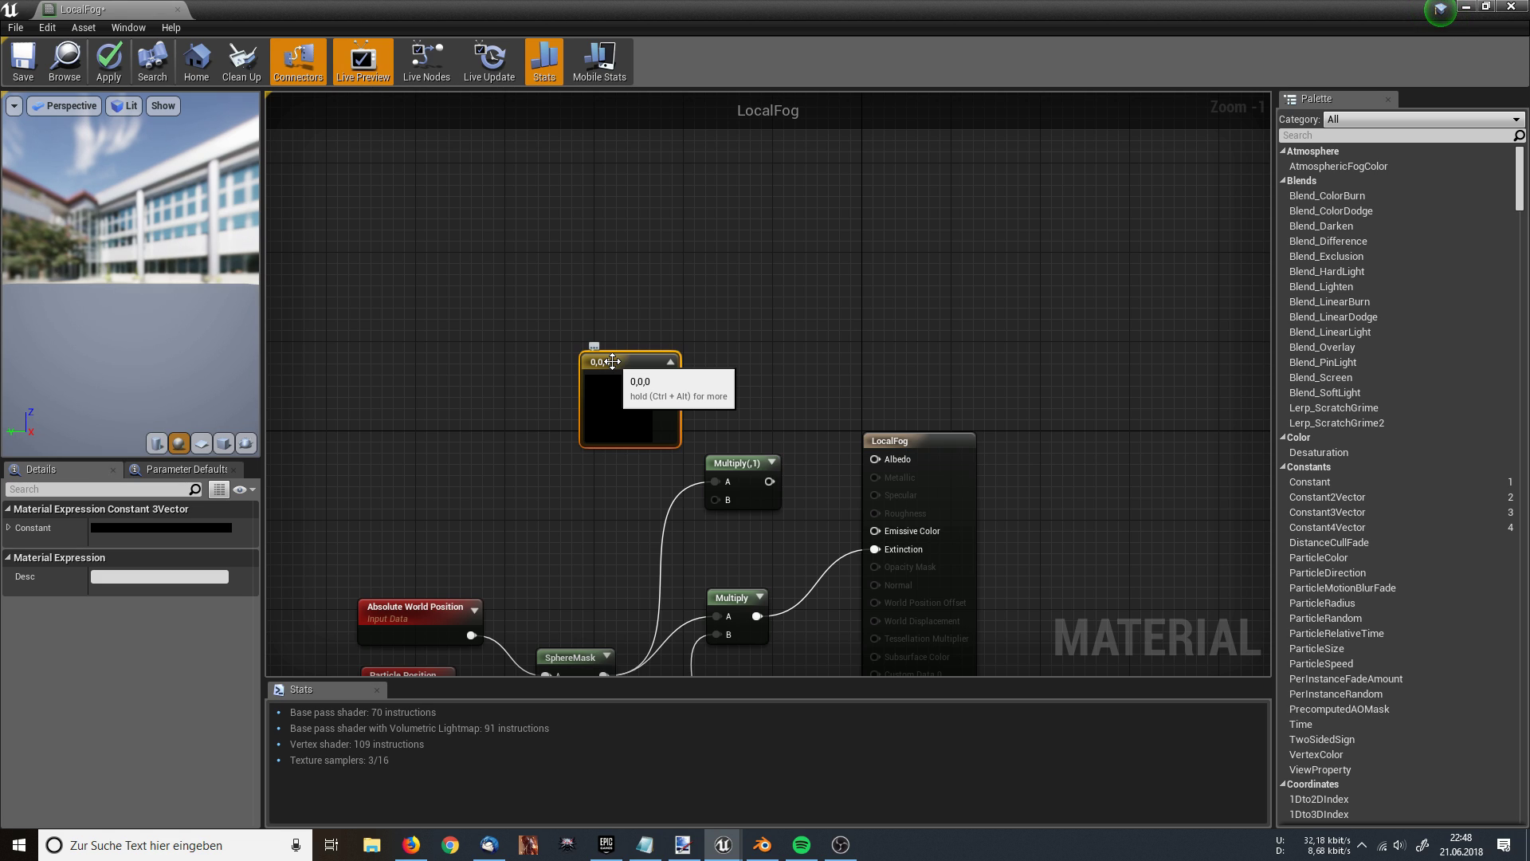
right_click(612, 361)
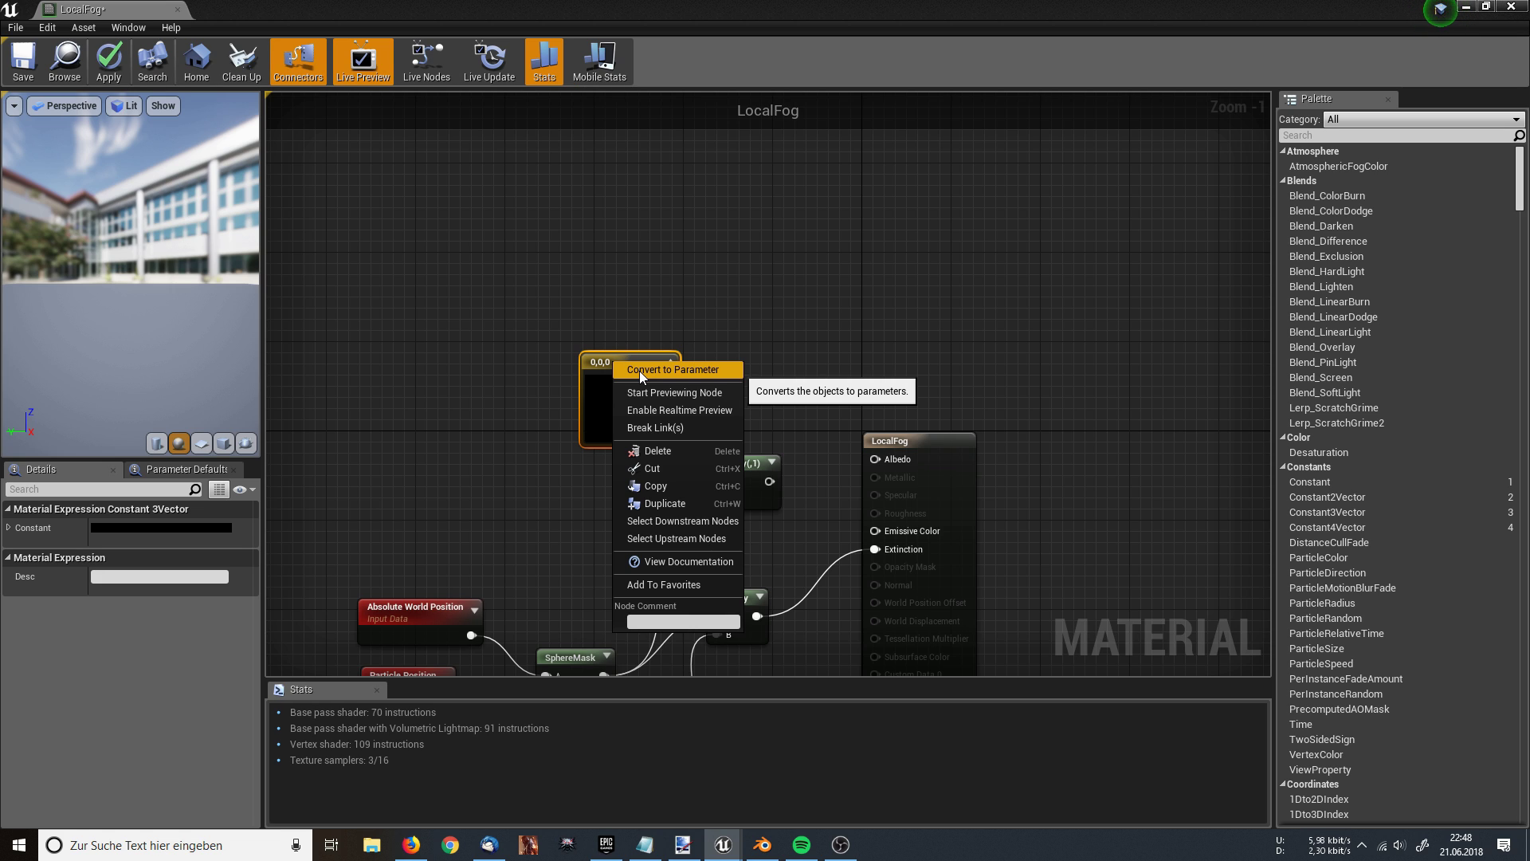
left_click(639, 371)
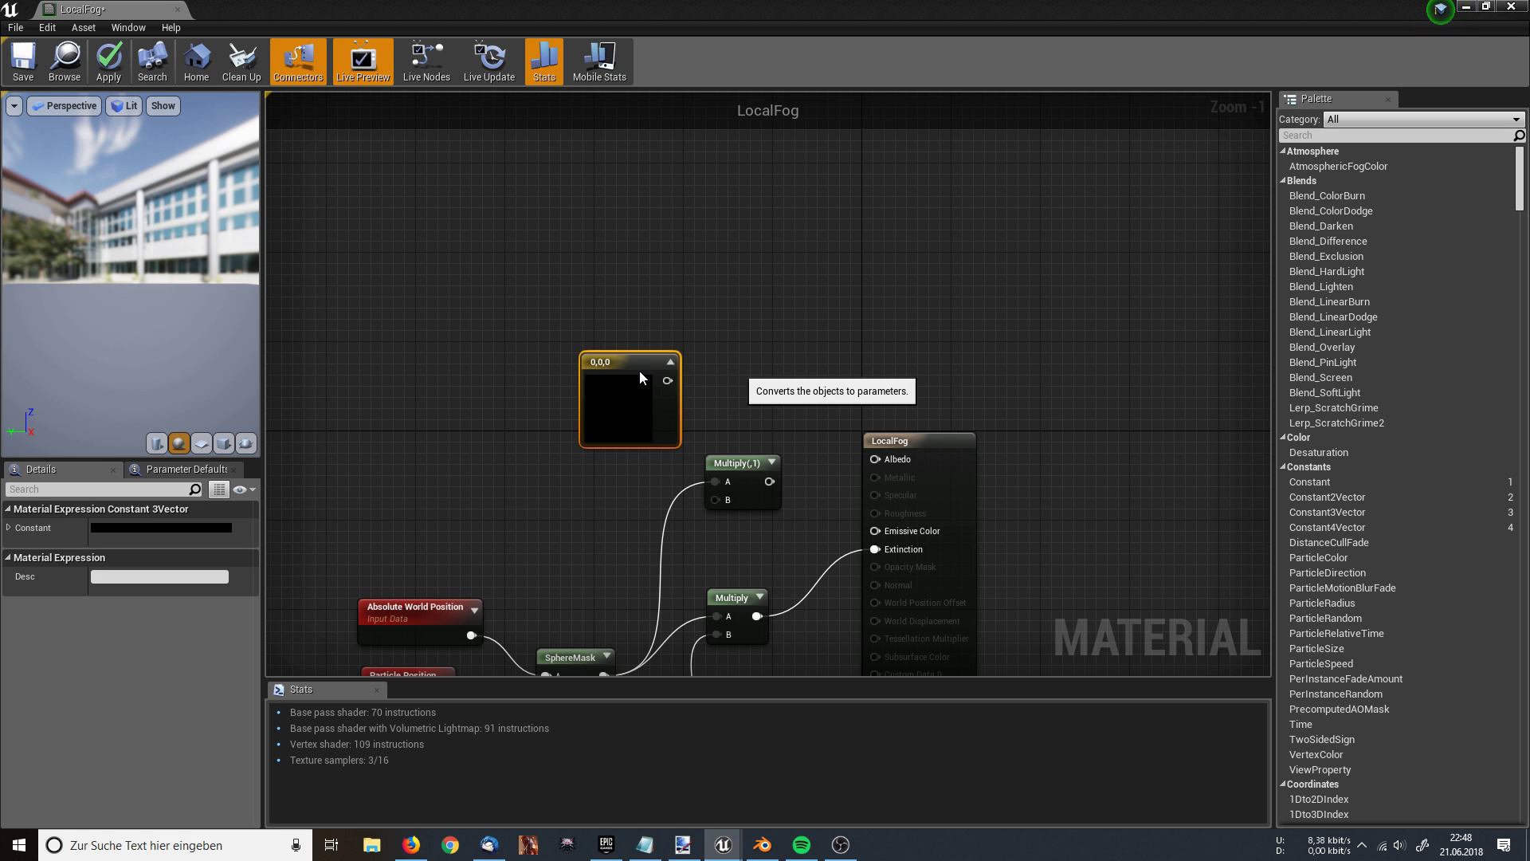
type("Color")
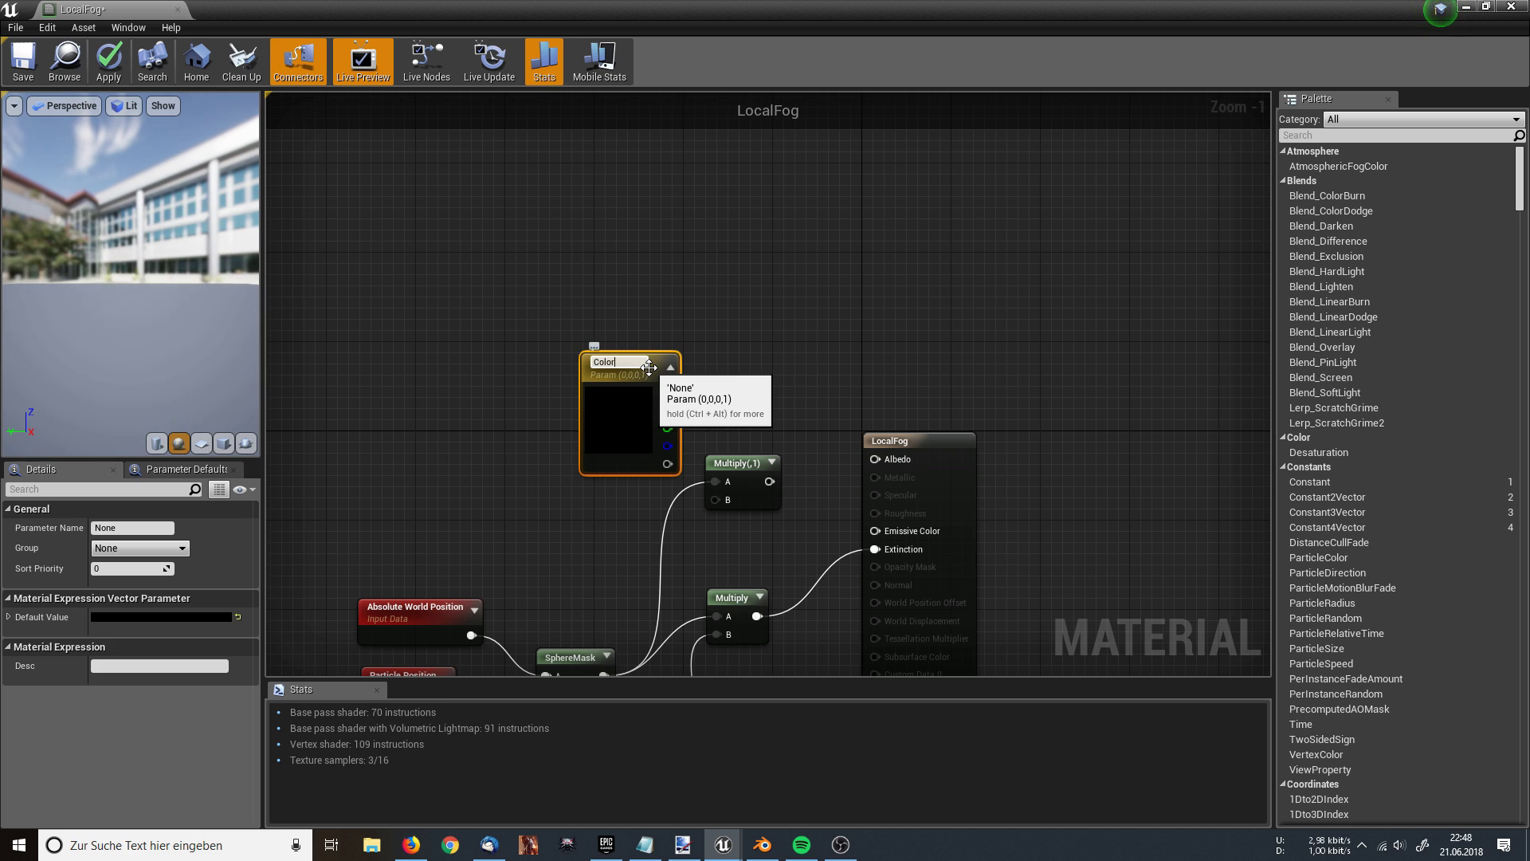
key("Return")
Step: Feed the Color parameter into the upper Multiply node's B input and connect that Multiply's output to the LocalFog Albedo input
left_click_drag(617, 357, 719, 499)
right_click_drag(777, 479, 690, 459)
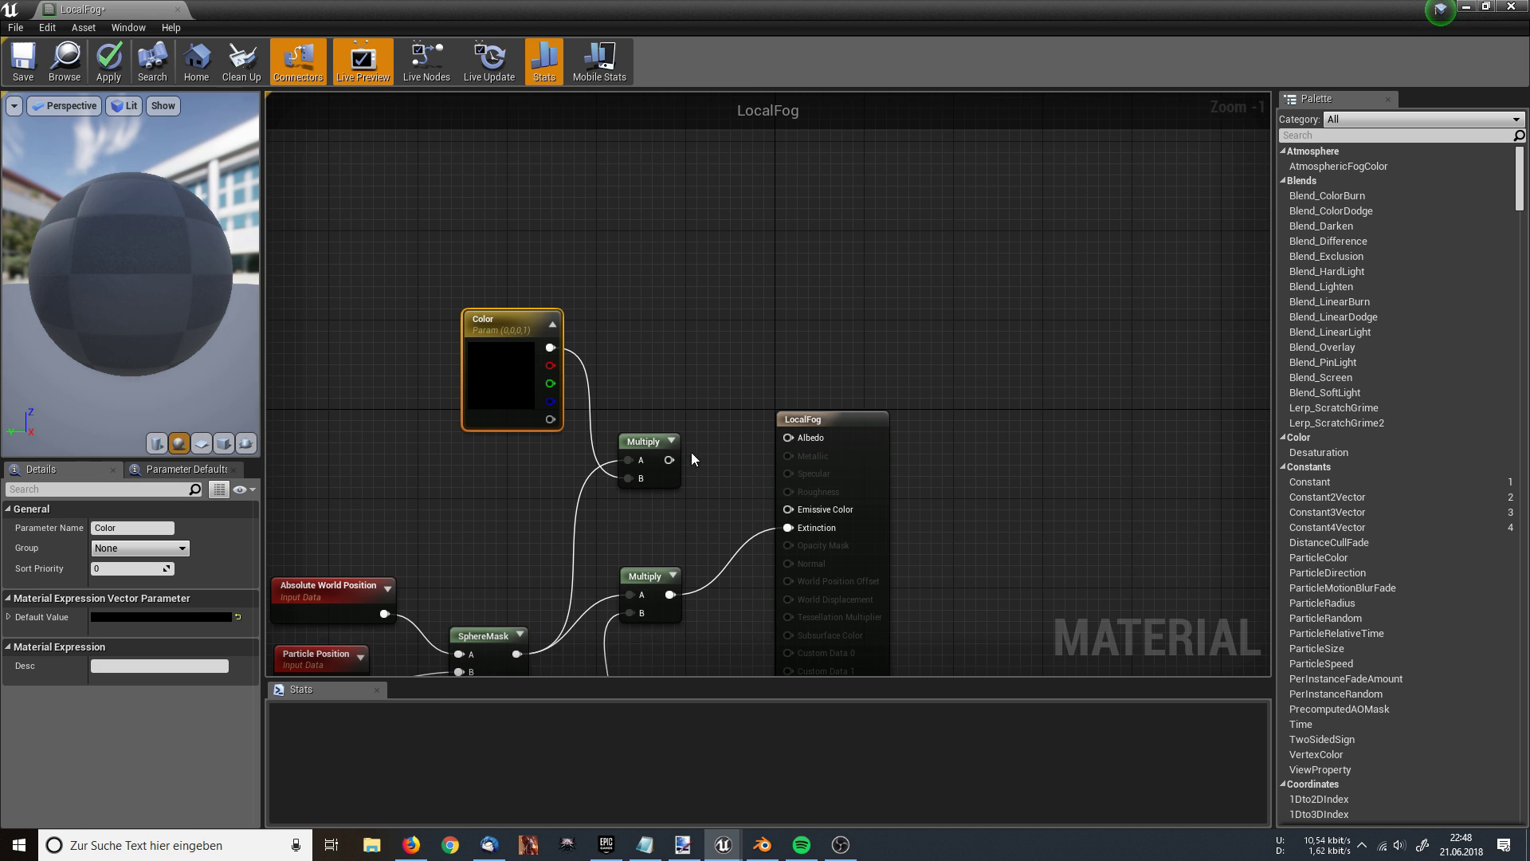
left_click_drag(669, 459, 792, 437)
right_click_drag(757, 366, 842, 357)
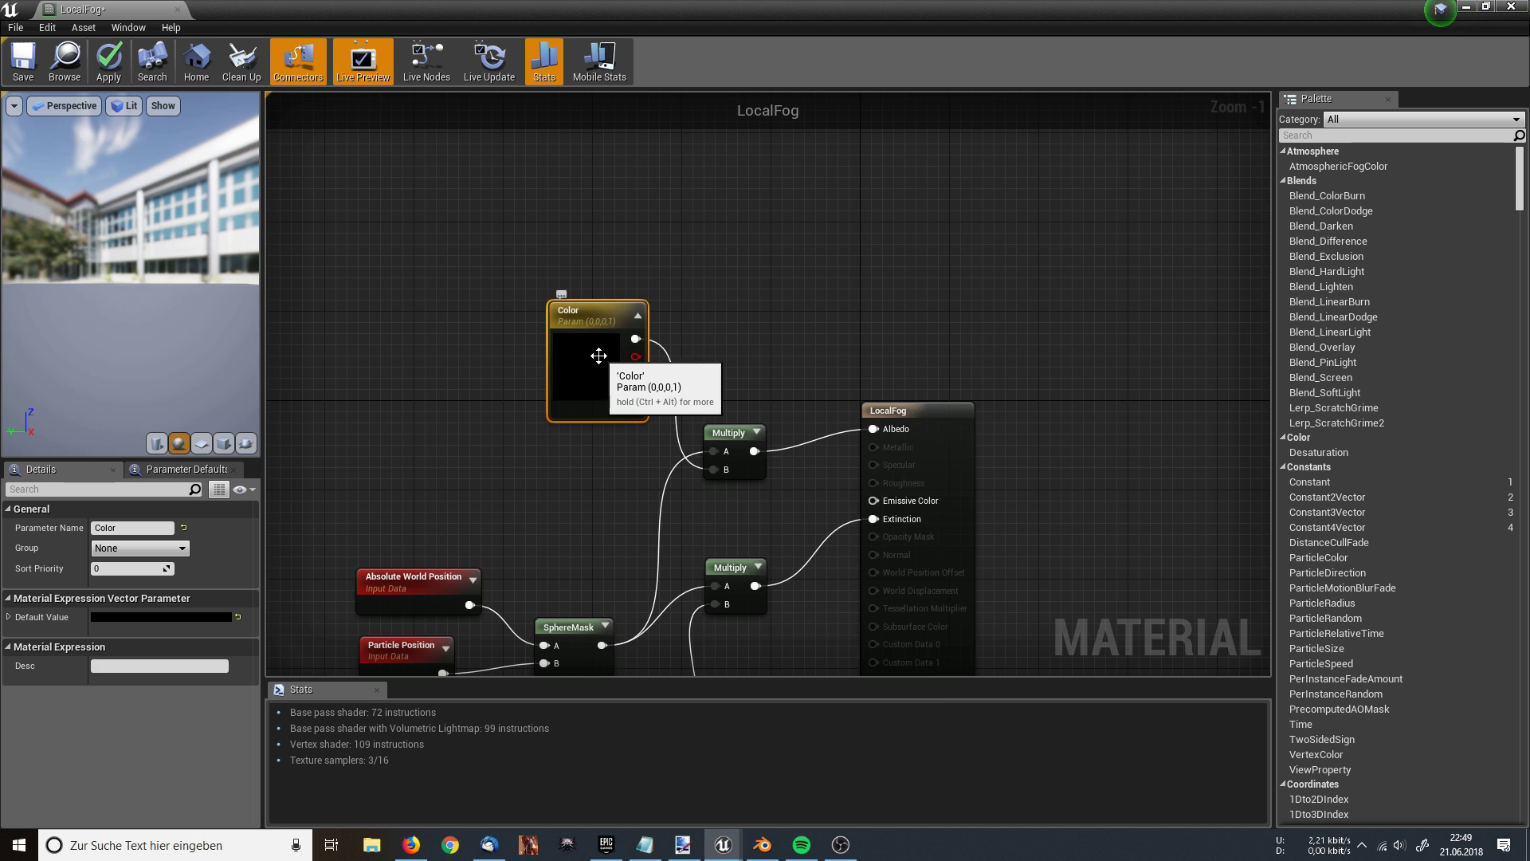
Step: Set the Color parameter's default value to a dark teal, about R 0.046, G 0.163, B 0.172 (hex sRGB 3C7073FF)
double_click(577, 371)
left_click_drag(705, 488, 637, 486)
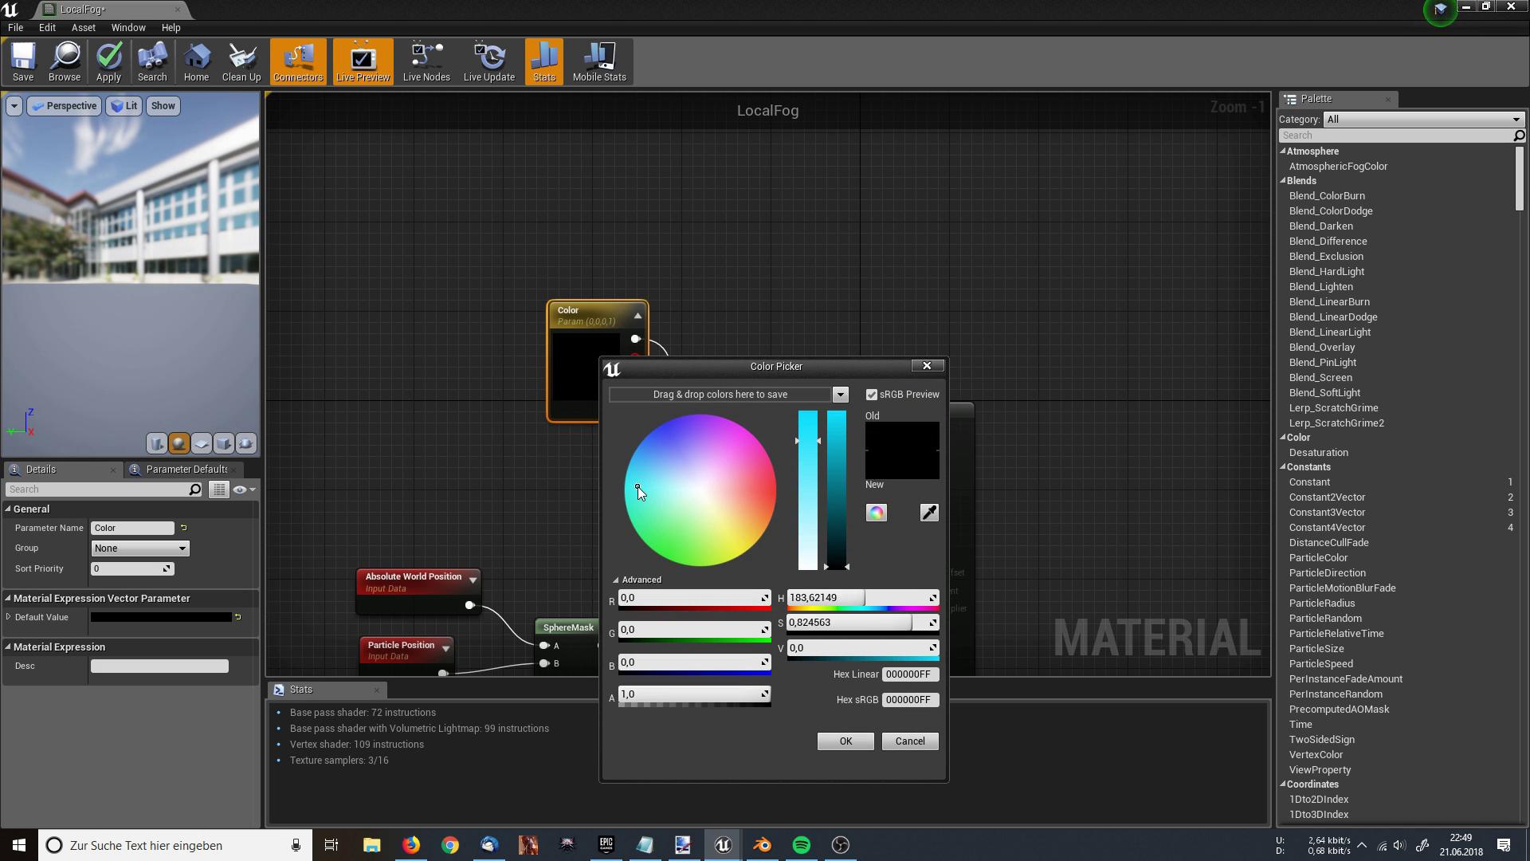
left_click(834, 494)
left_click_drag(835, 494, 836, 540)
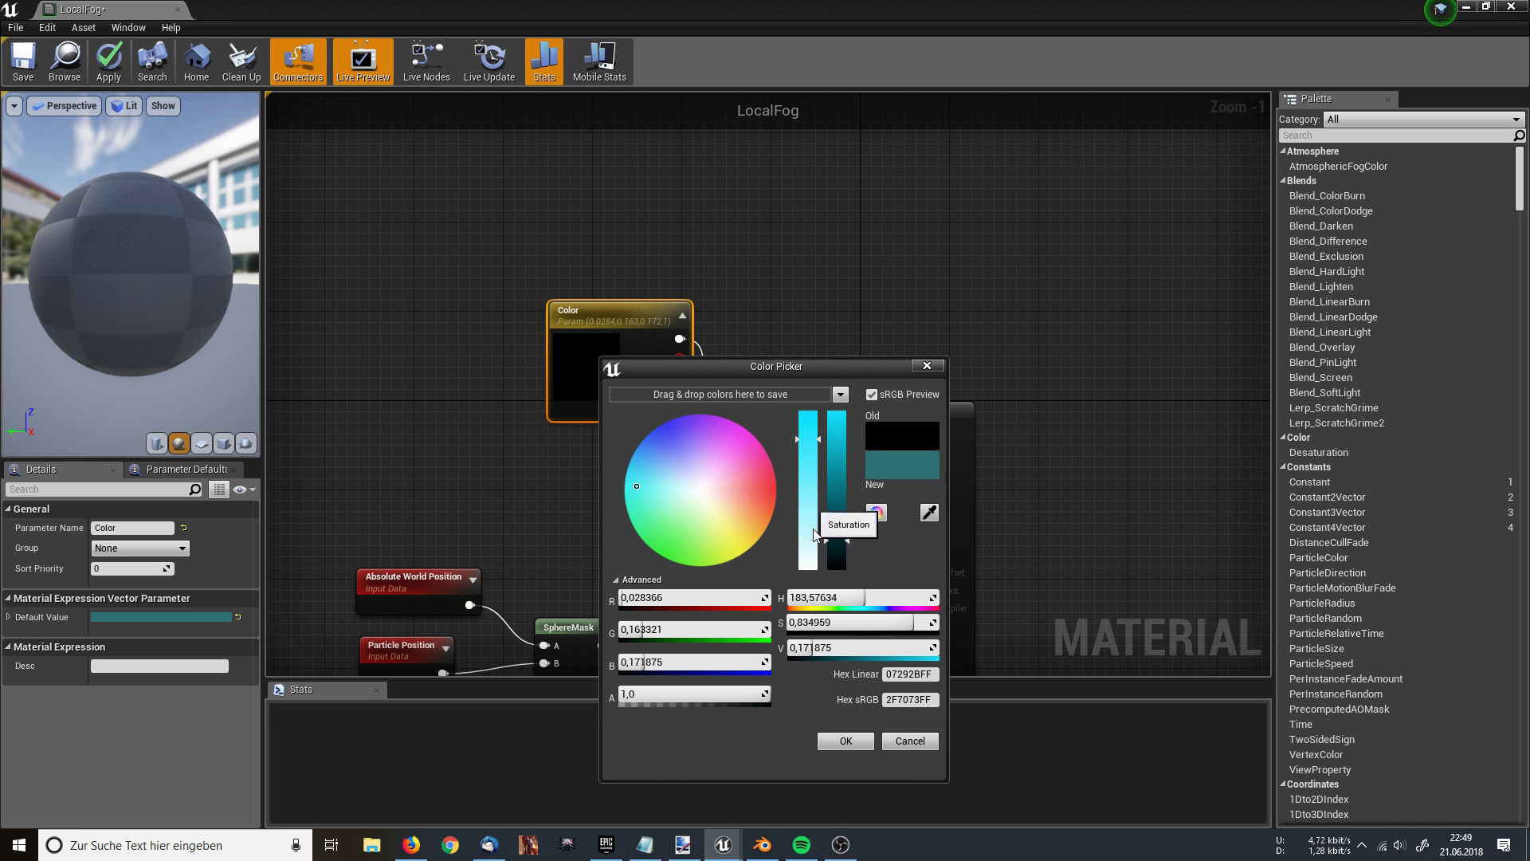
left_click_drag(682, 496, 652, 486)
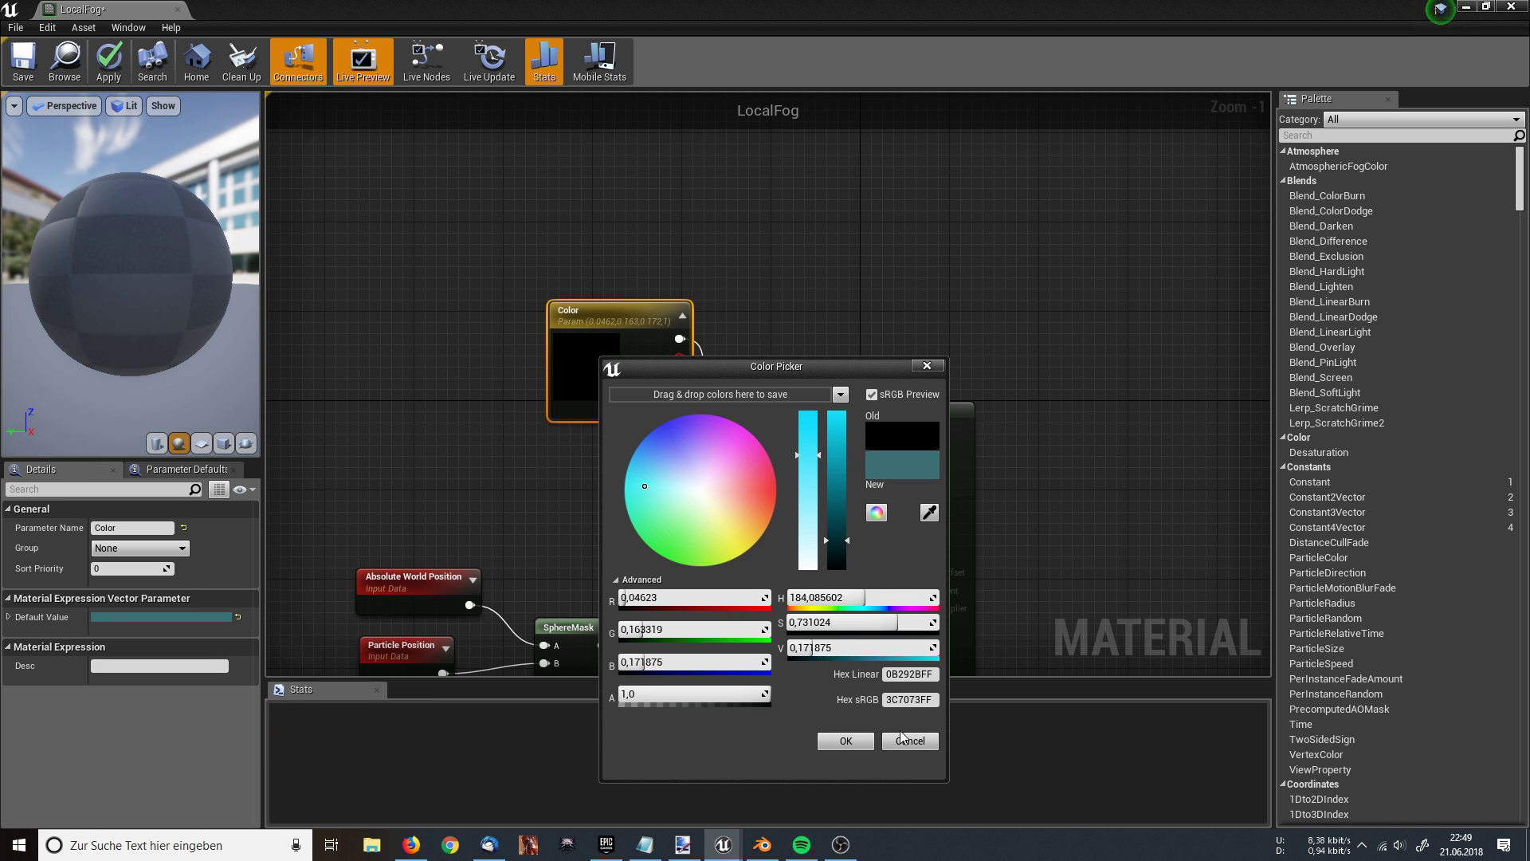
left_click(846, 740)
Step: Apply the changes to the LocalFog material
right_click_drag(828, 450, 963, 359)
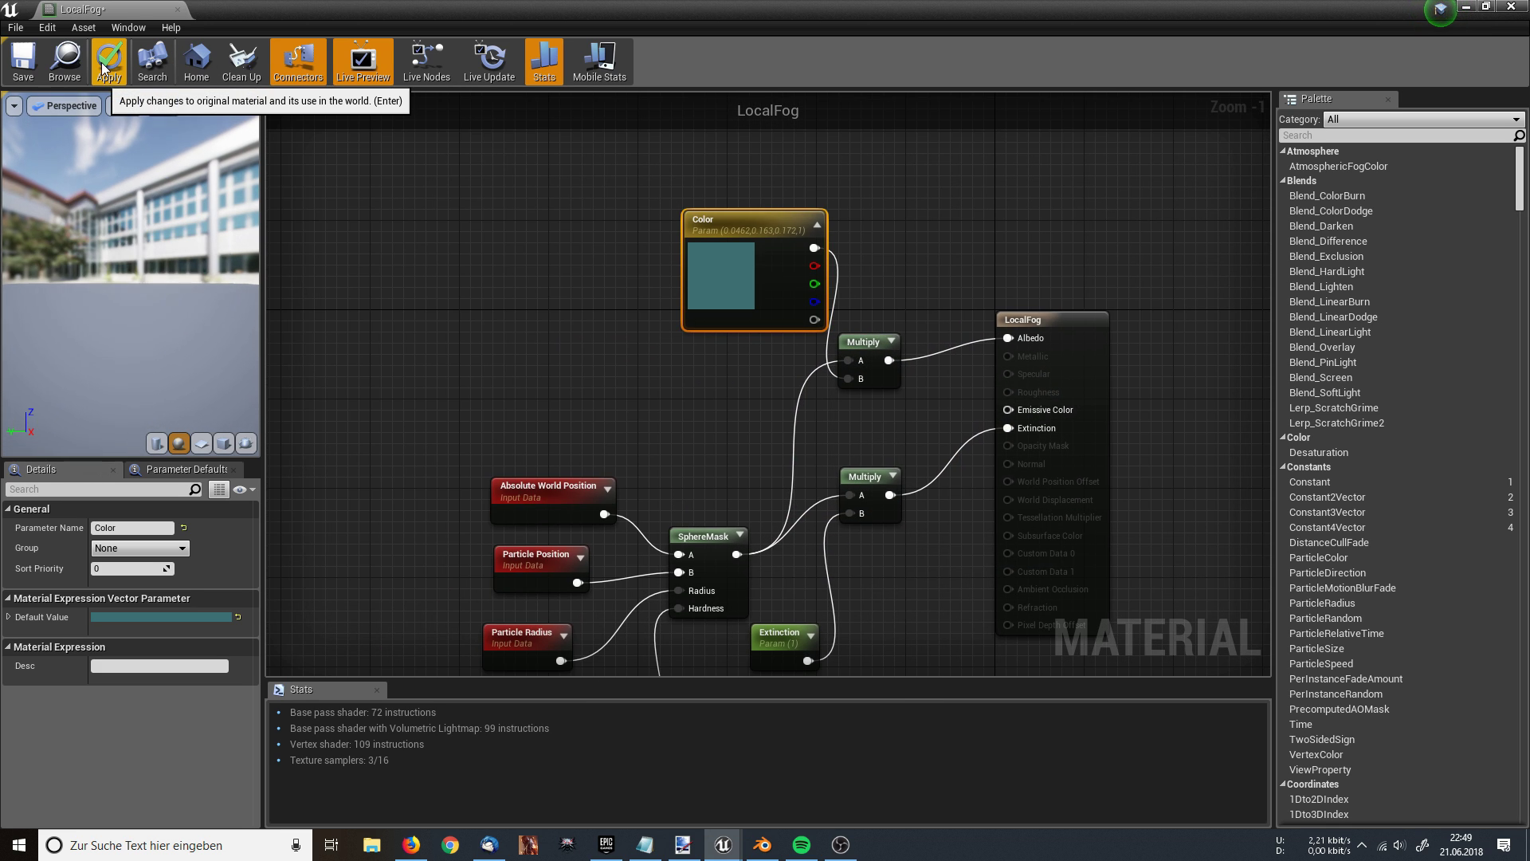
left_click(102, 63)
left_click(103, 69)
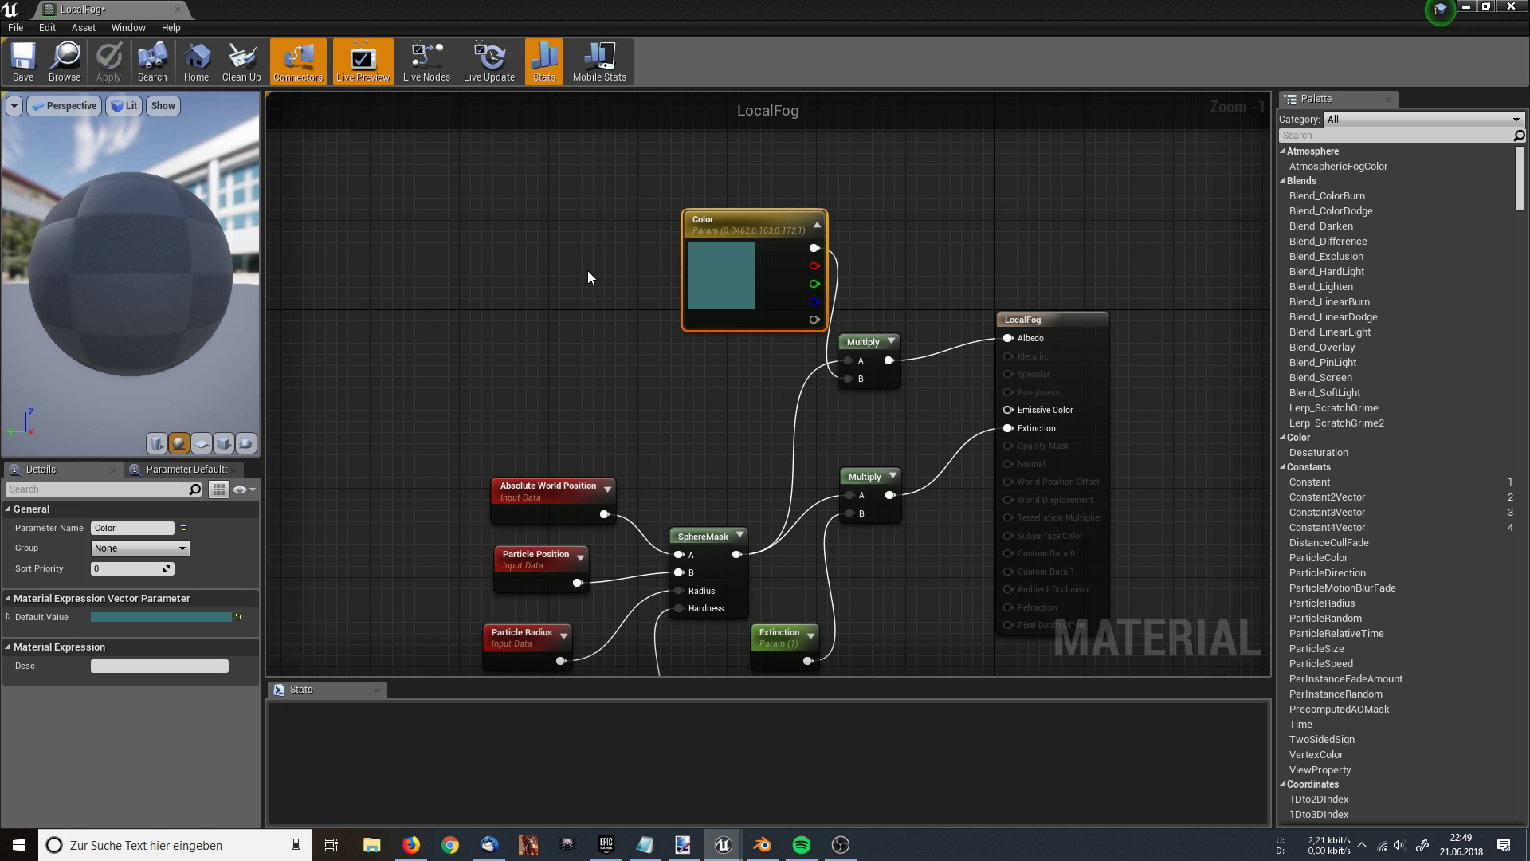